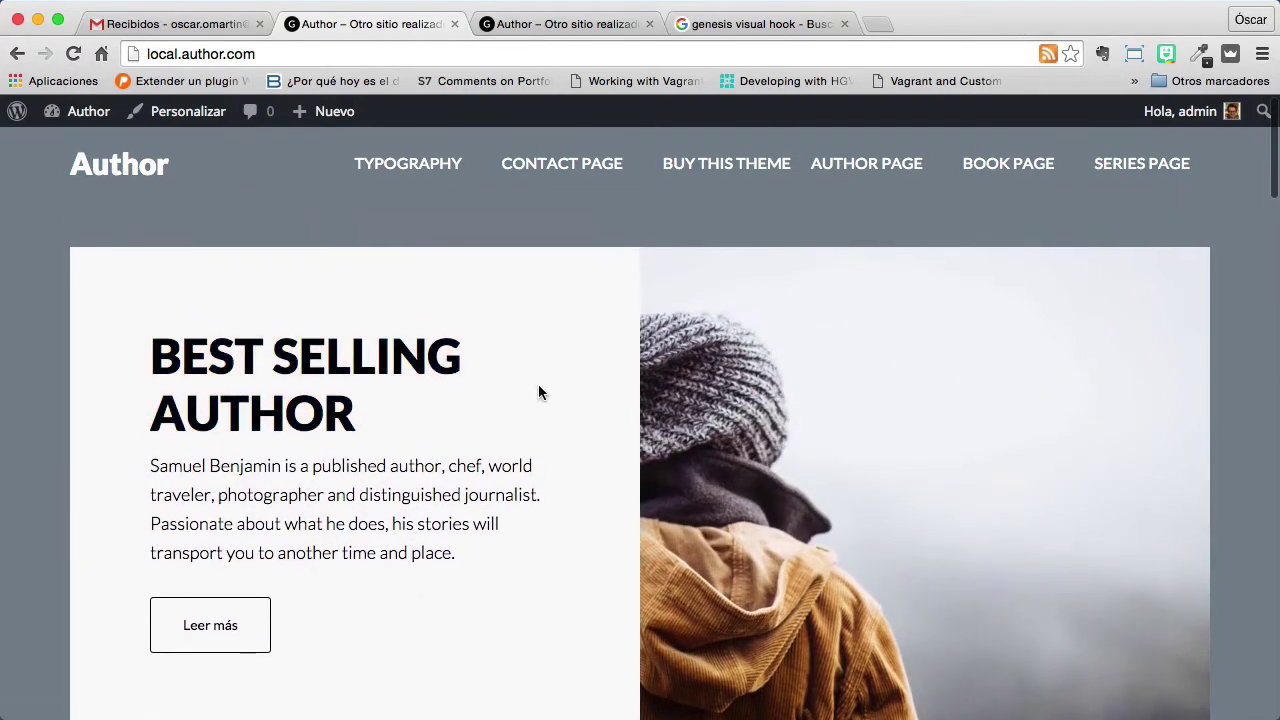
# Open the Best Selling Author page from the home page and examine the comment form below its content.
pyautogui.scroll(-1, 540, 397)
pyautogui.click(279, 291)
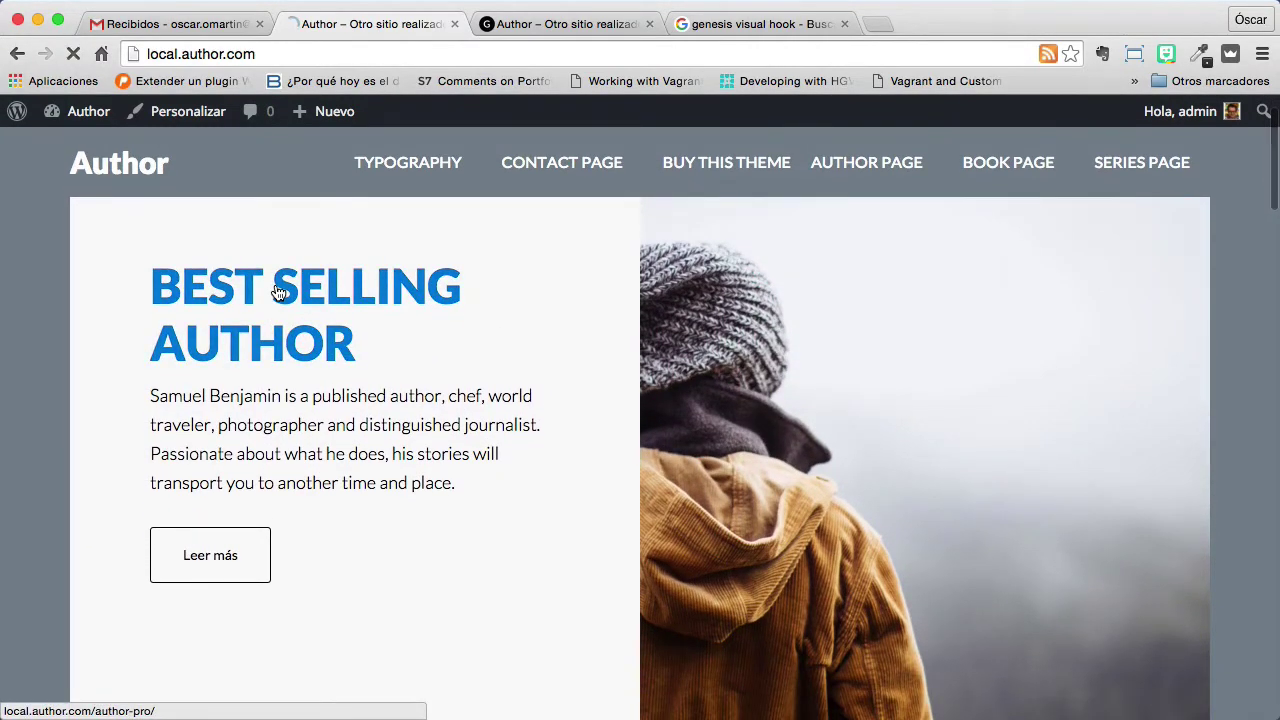
pyautogui.scroll(-5, 596, 378)
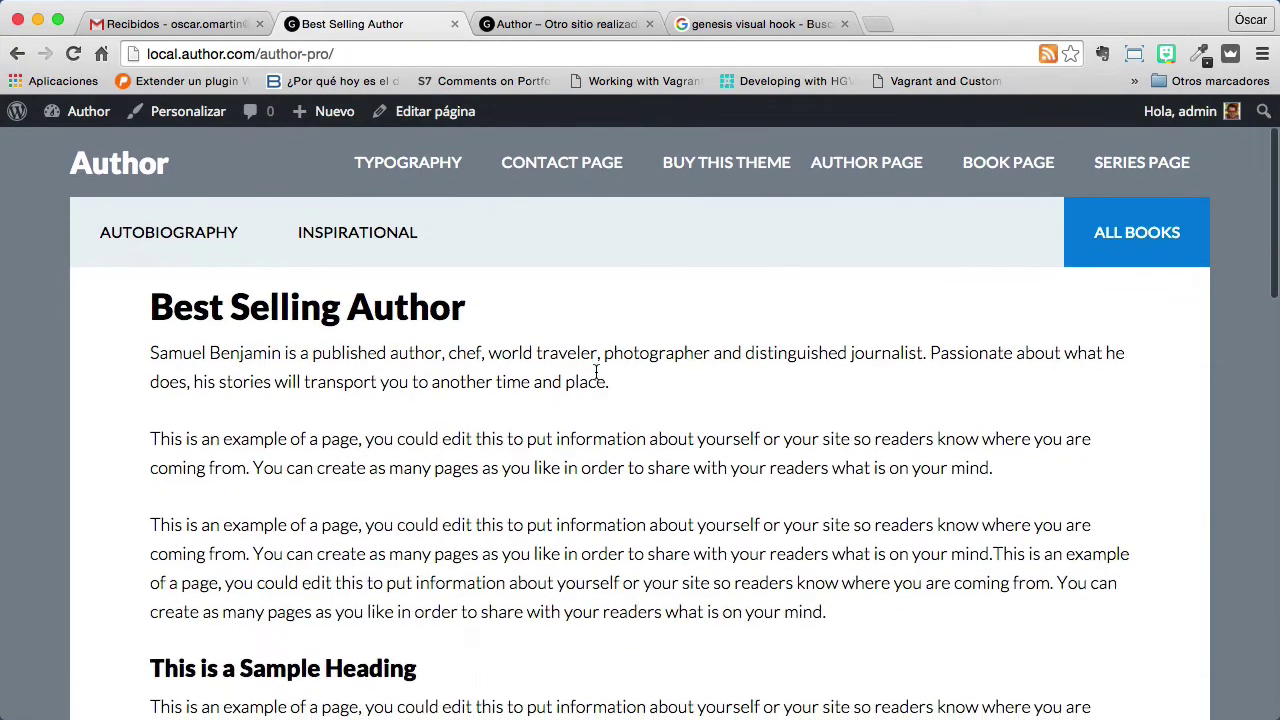
pyautogui.scroll(-3, 596, 378)
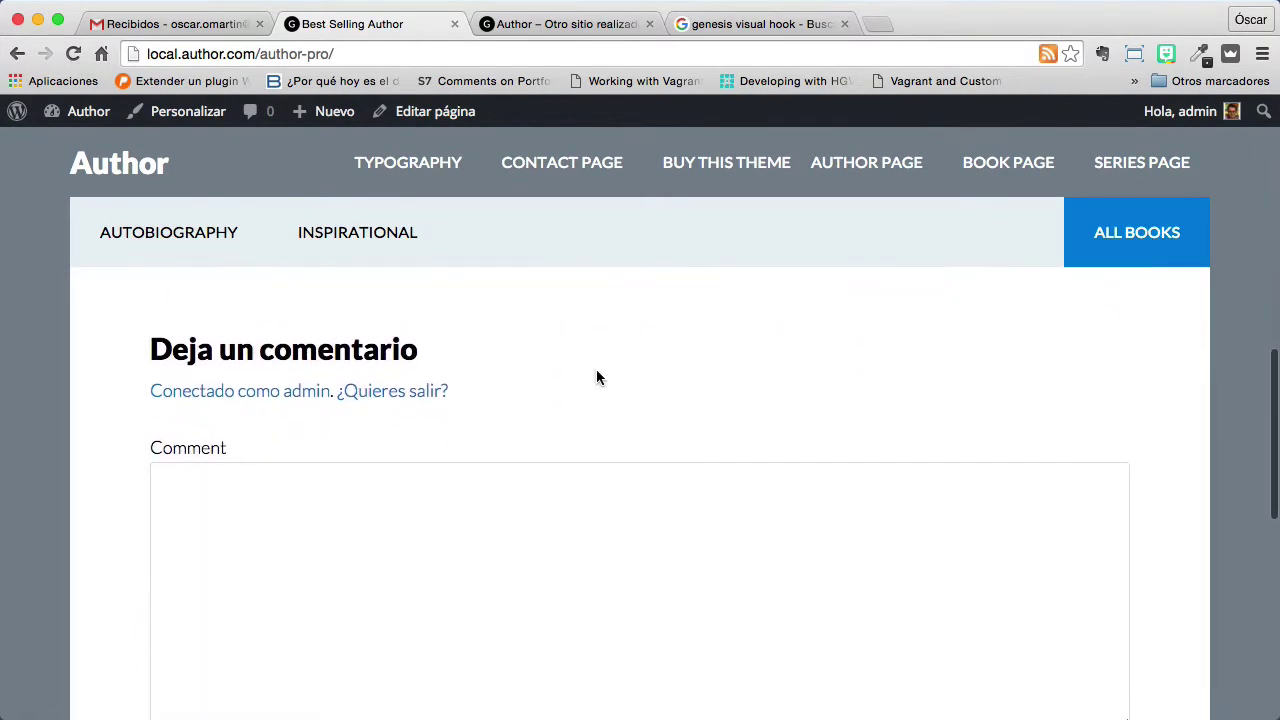
pyautogui.scroll(-3, 351, 475)
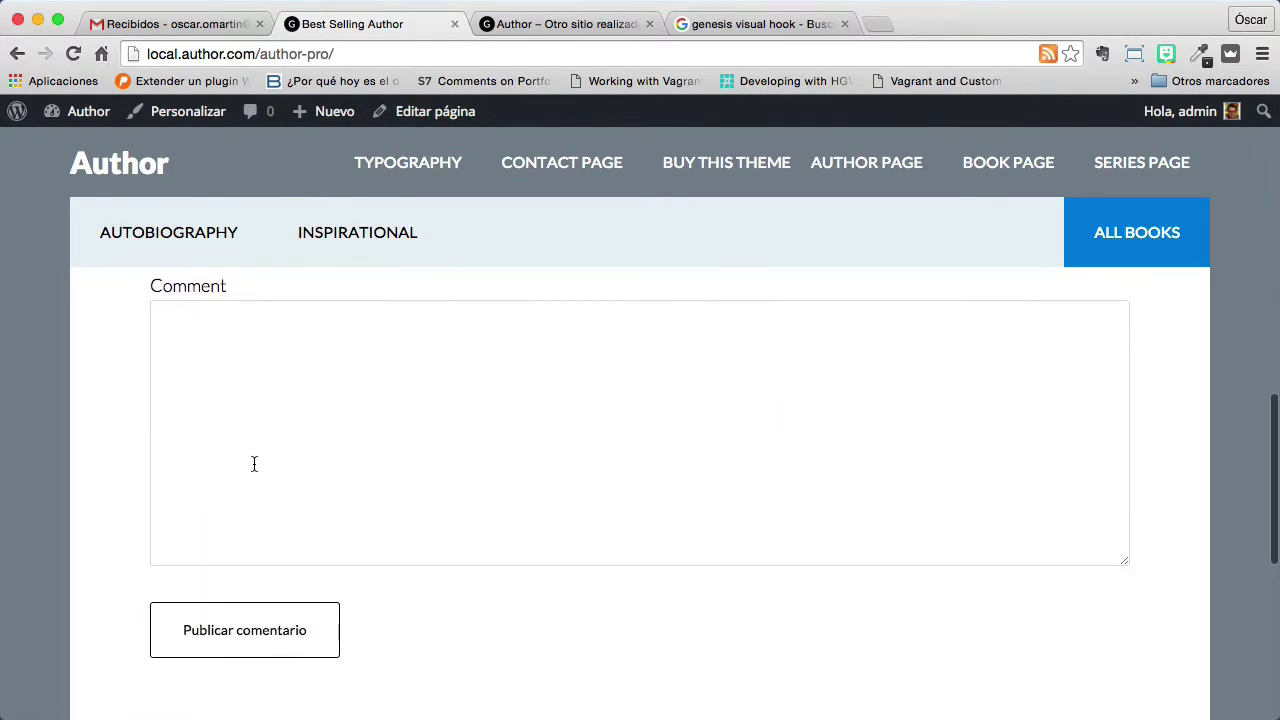
pyautogui.scroll(10, 268, 468)
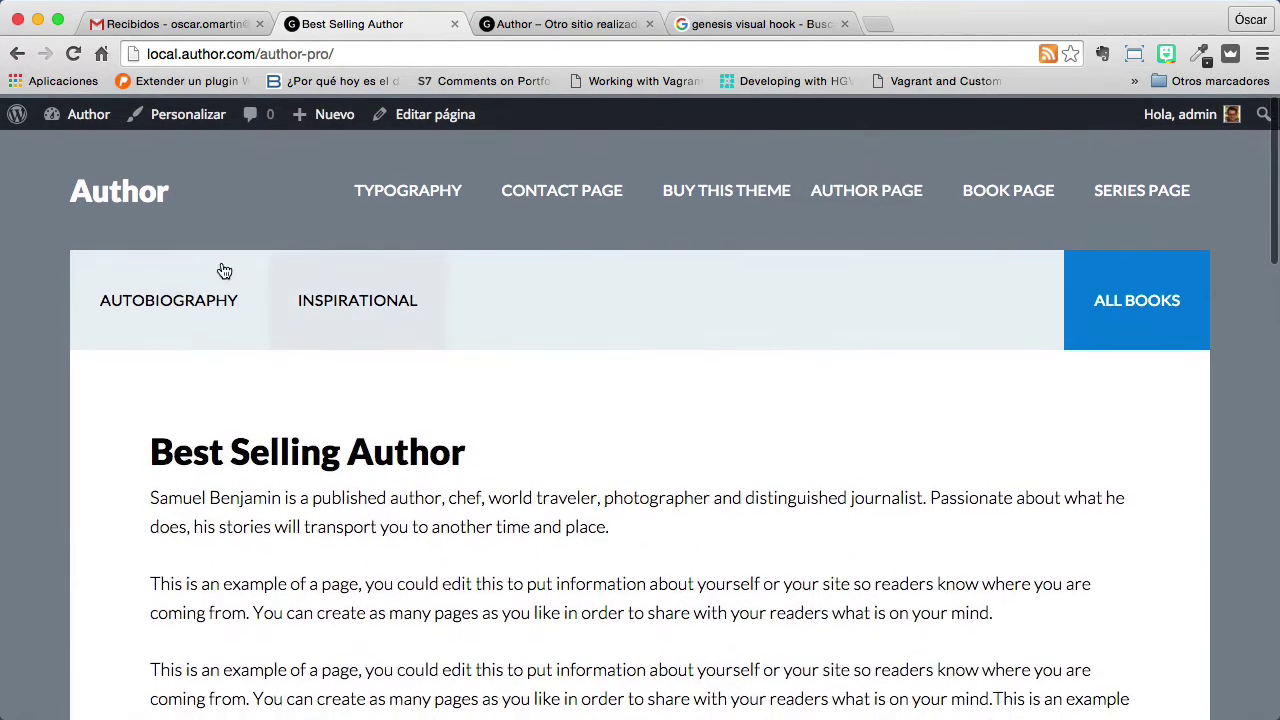
# Go back to the home page, open the Life, Itself book and check the end of its page for a comment form.
pyautogui.click(118, 190)
pyautogui.scroll(-12, 556, 380)
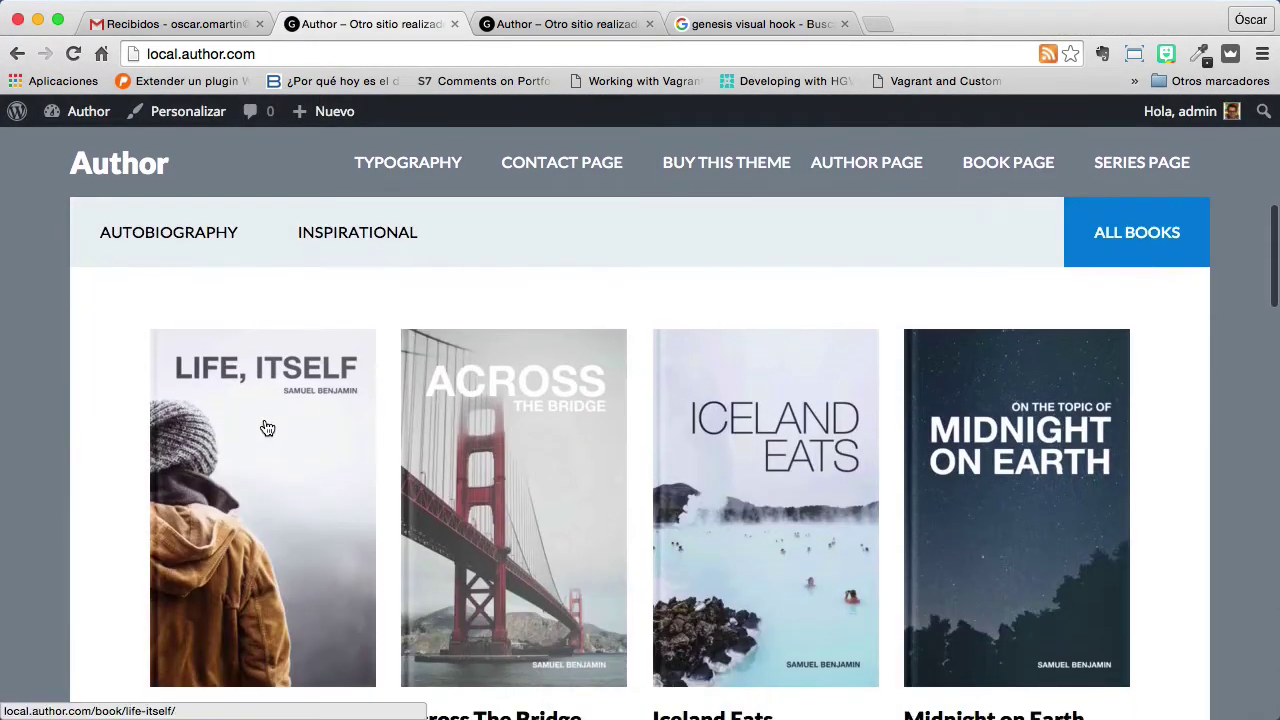
pyautogui.click(267, 428)
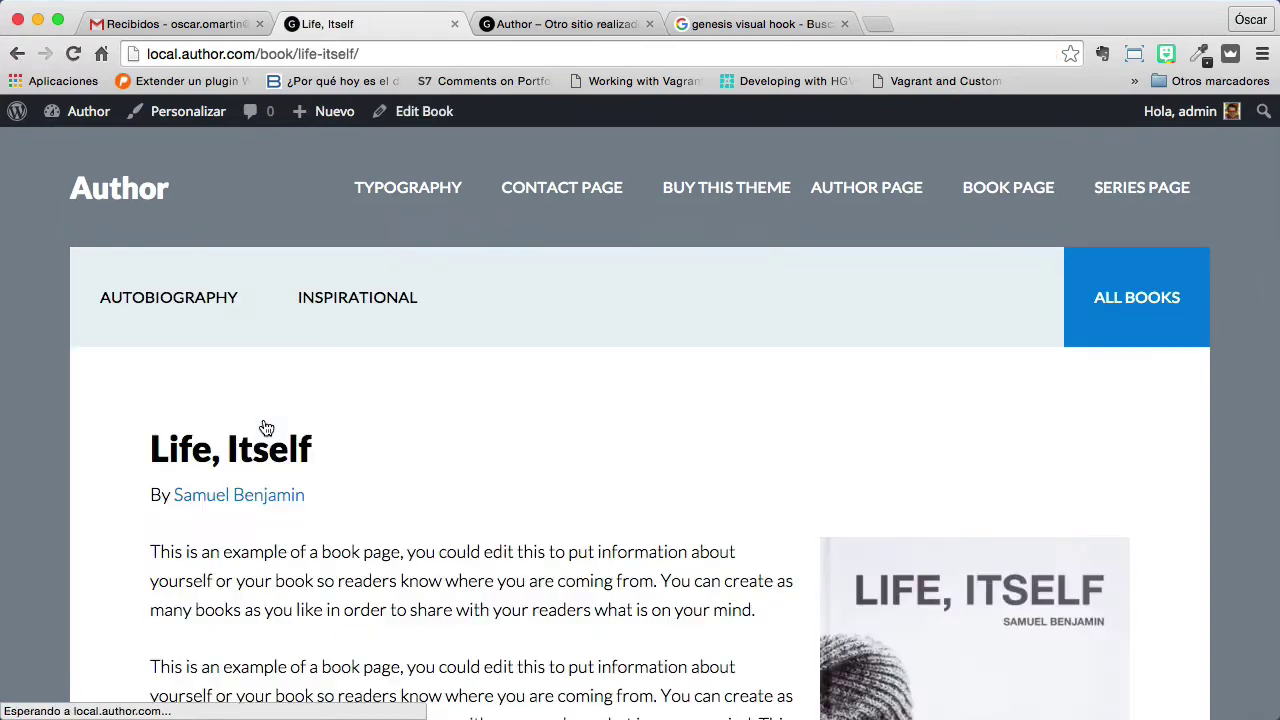
pyautogui.scroll(-3, 515, 405)
pyautogui.scroll(-5, 515, 405)
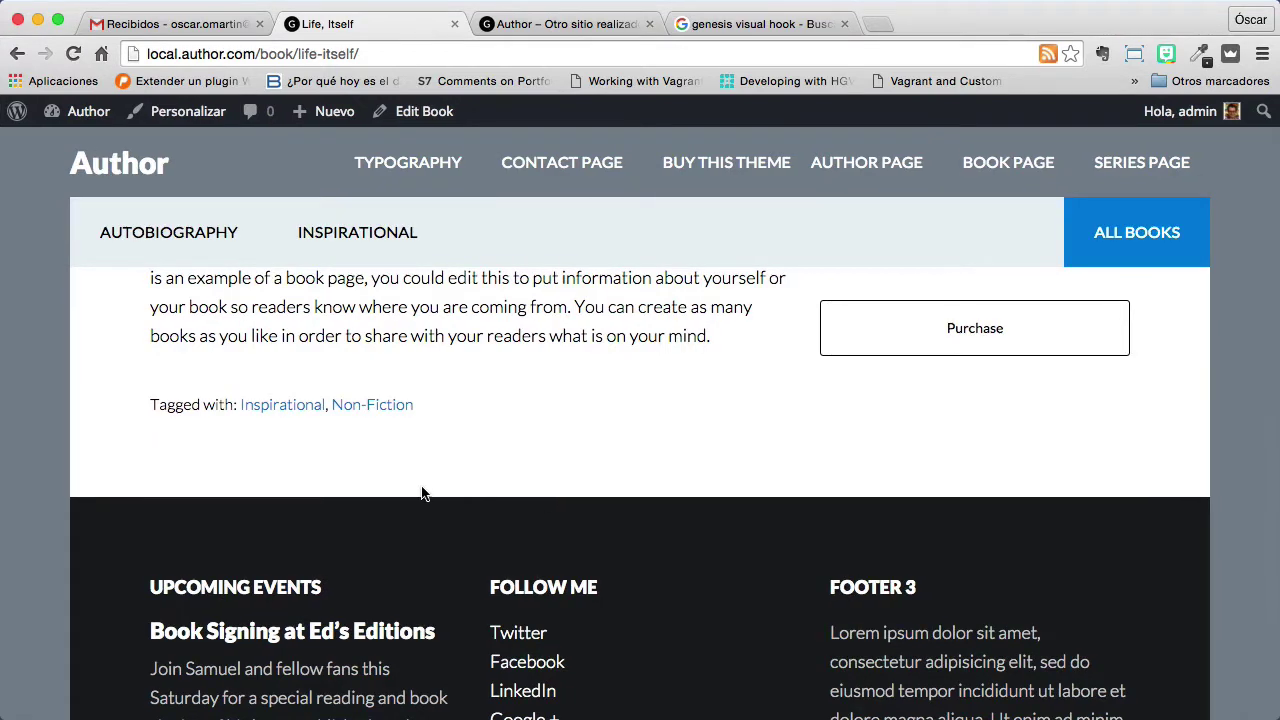
# Return to the home page and open the dashboard's page for adding new plugins, ready for a plugin search.
pyautogui.click(120, 172)
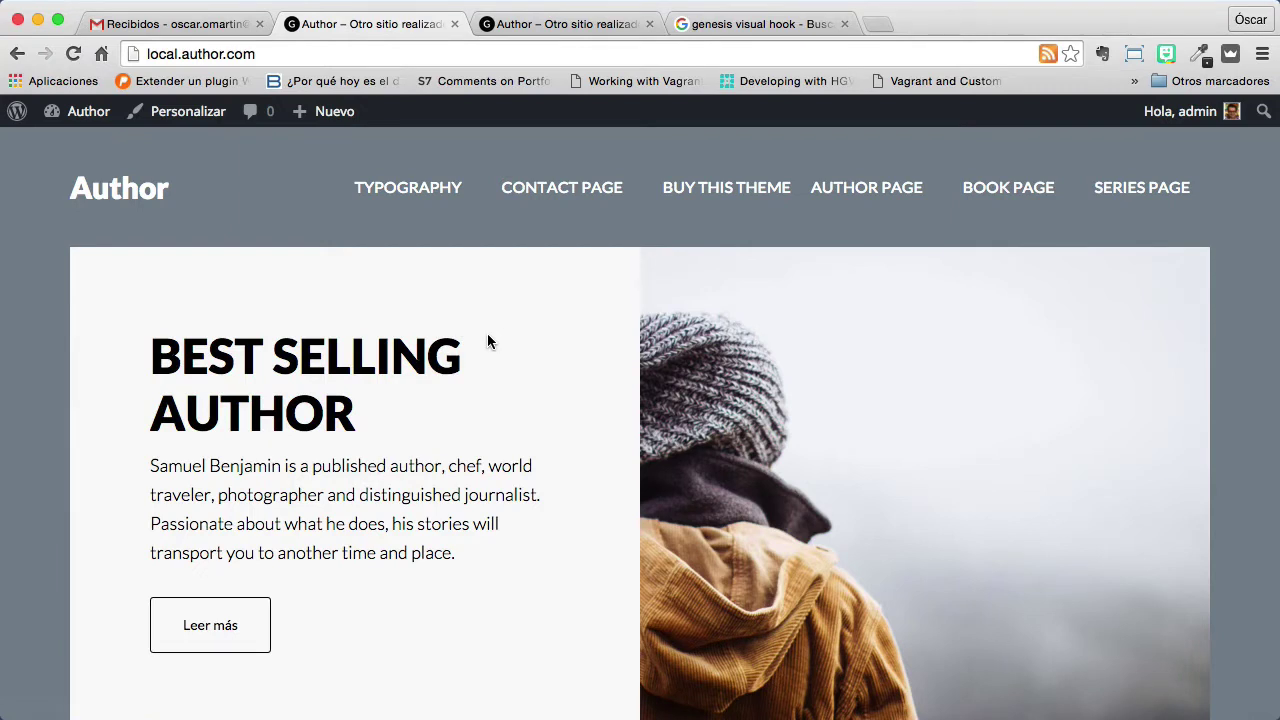
pyautogui.scroll(-5, 487, 342)
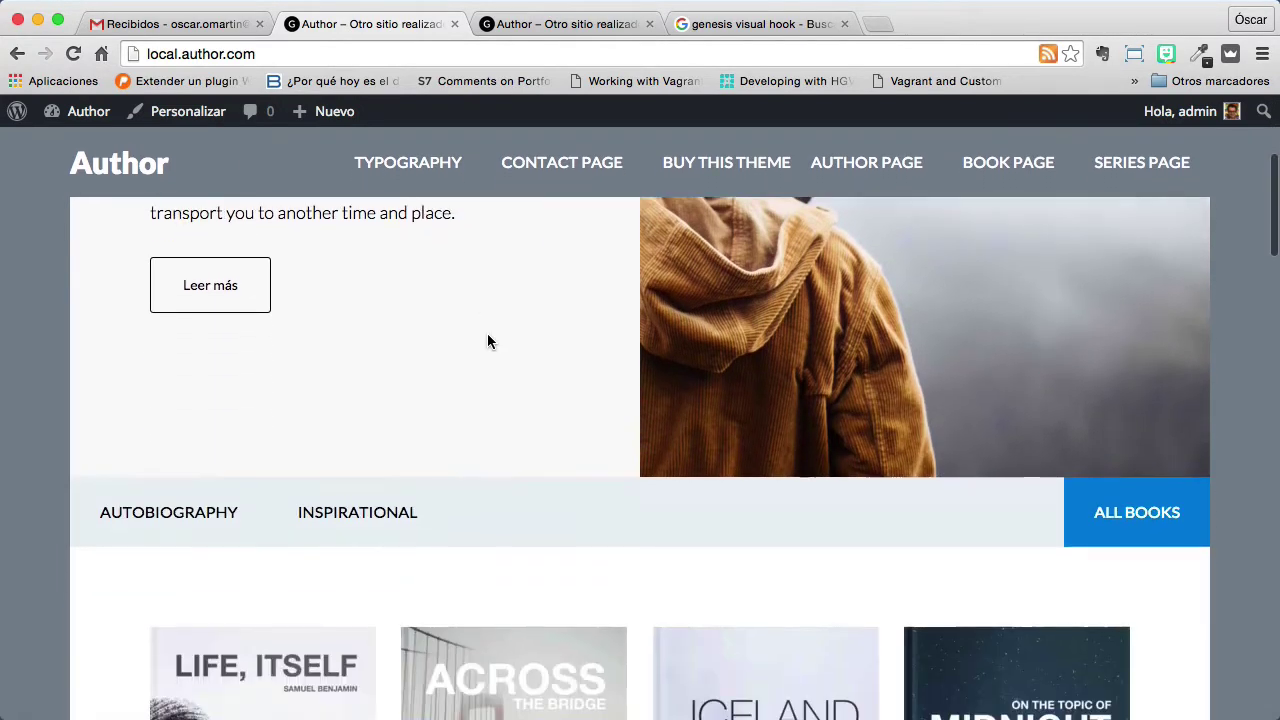
pyautogui.scroll(-2, 487, 342)
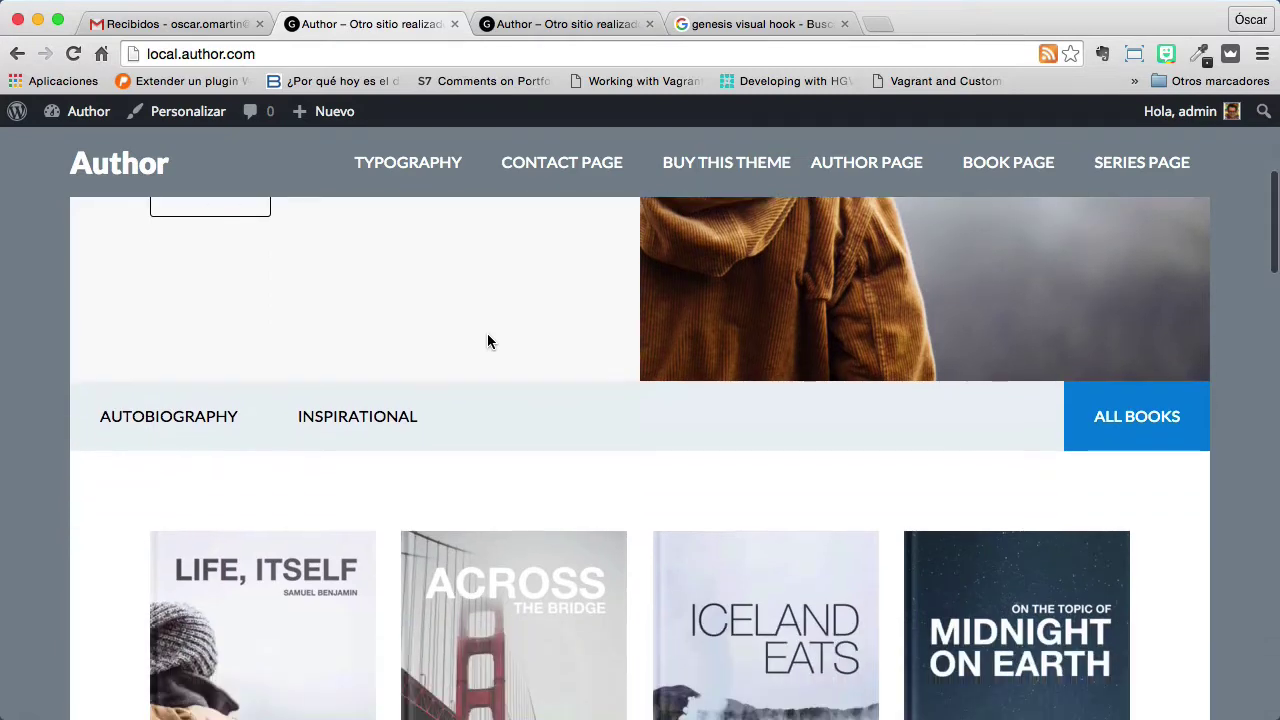
pyautogui.scroll(7, 487, 342)
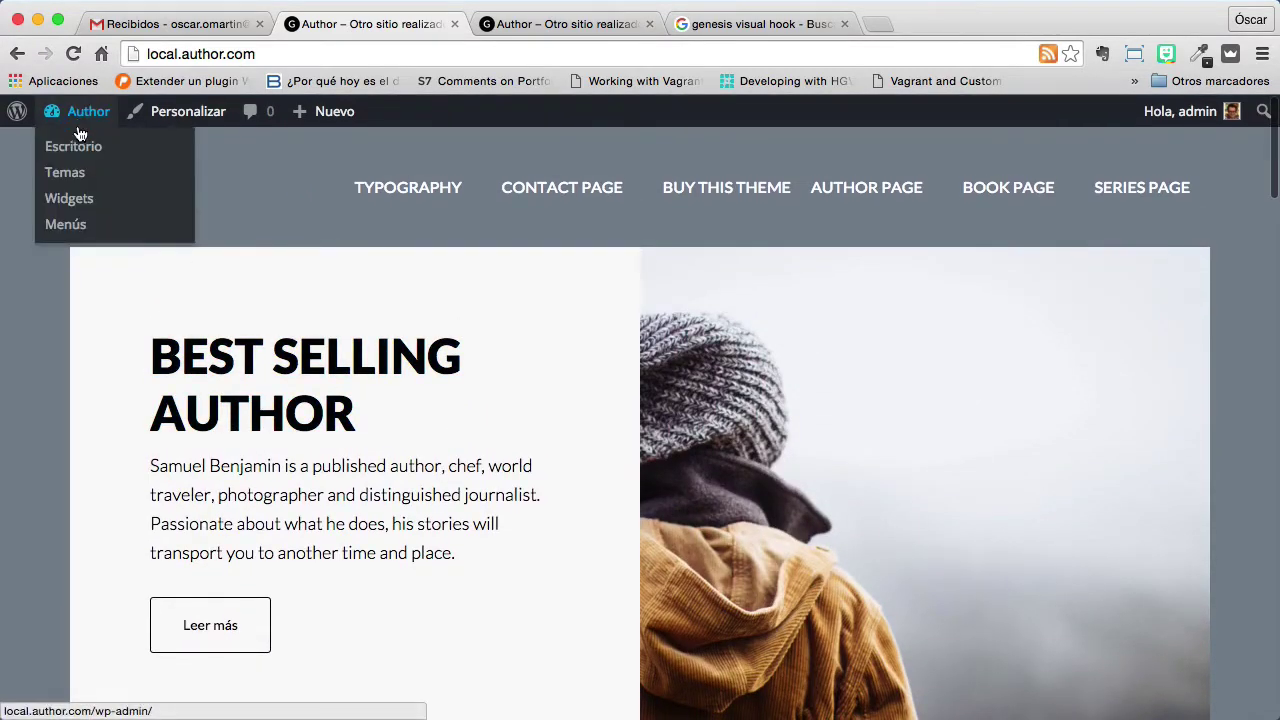
pyautogui.click(80, 146)
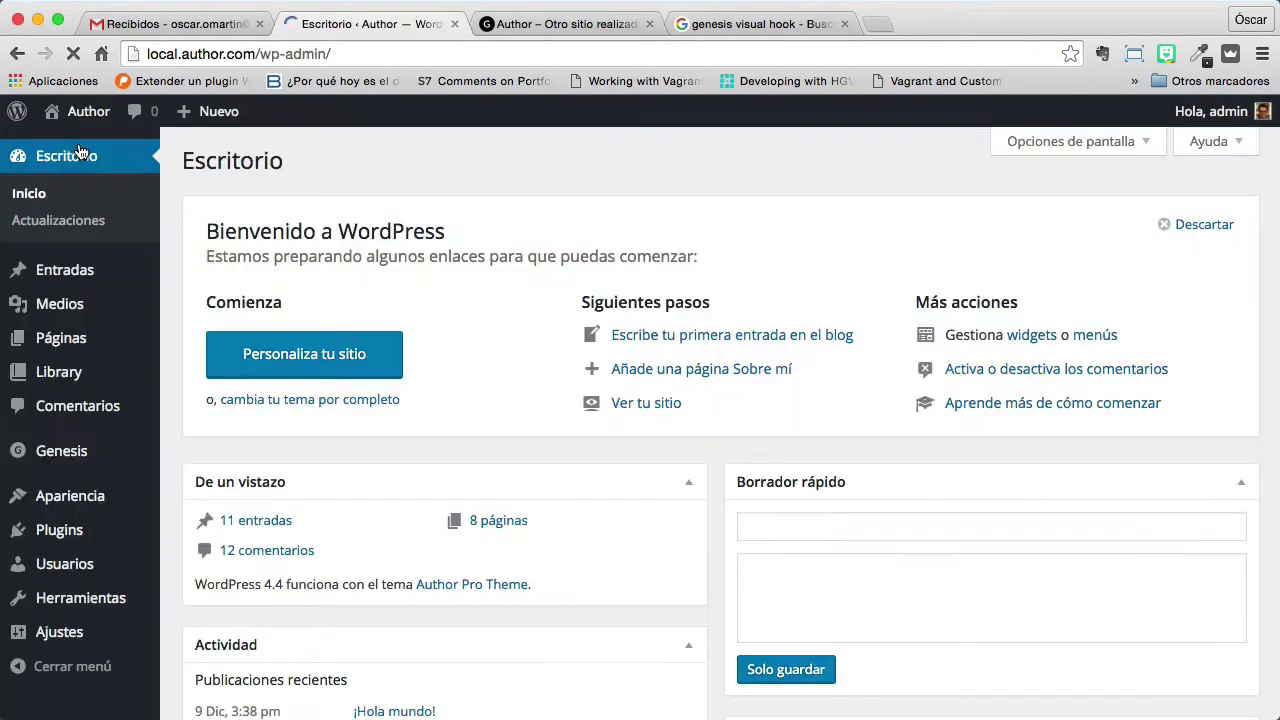
pyautogui.moveTo(60, 532)
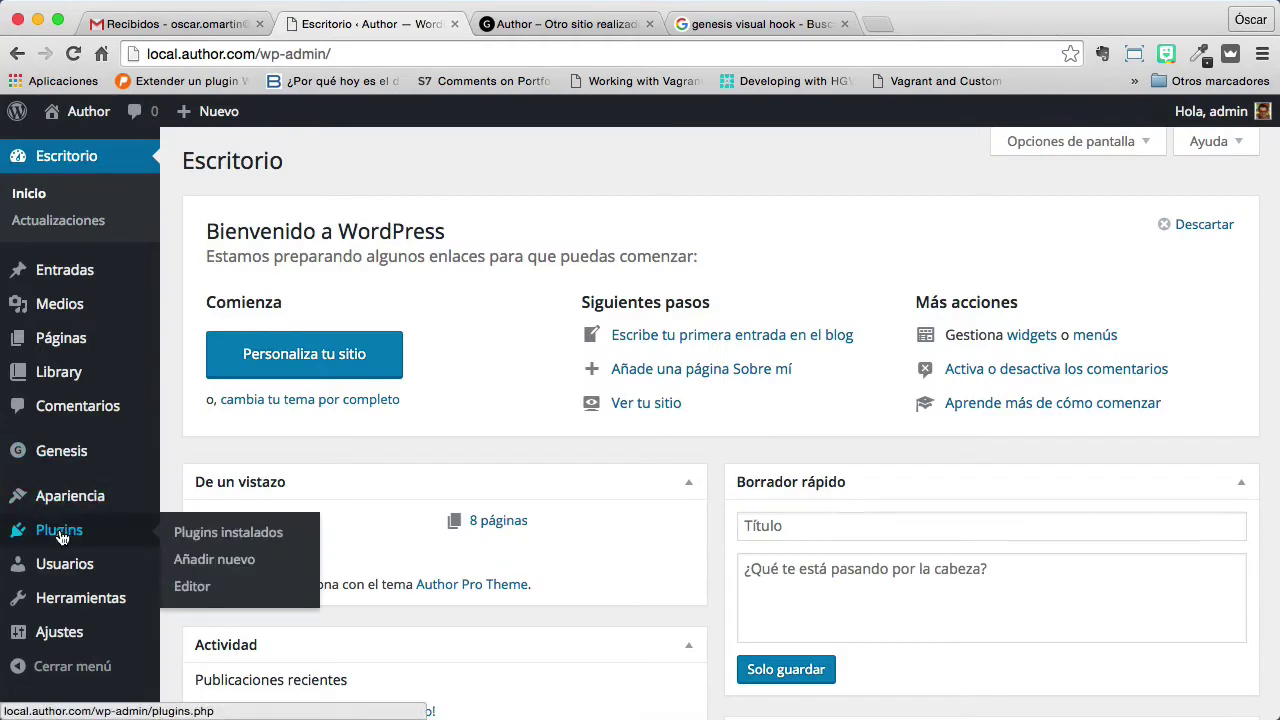
pyautogui.click(215, 564)
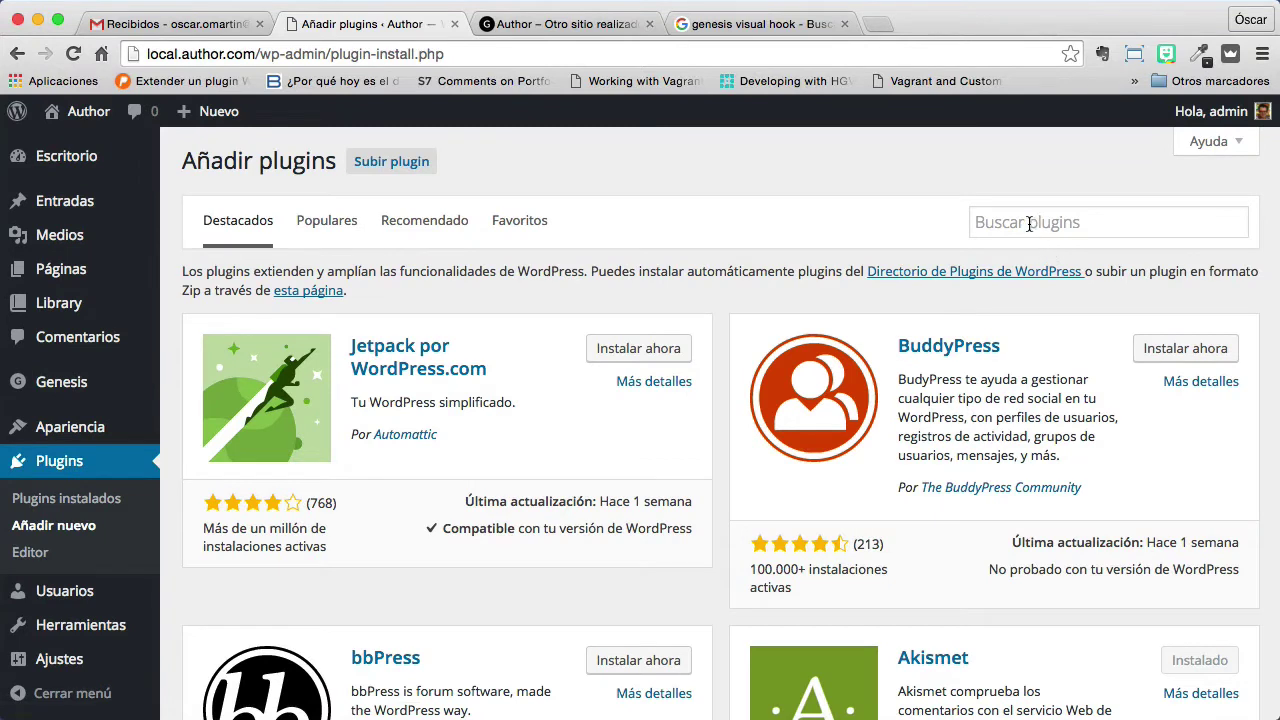
pyautogui.click(1028, 223)
pyautogui.press('super+v')
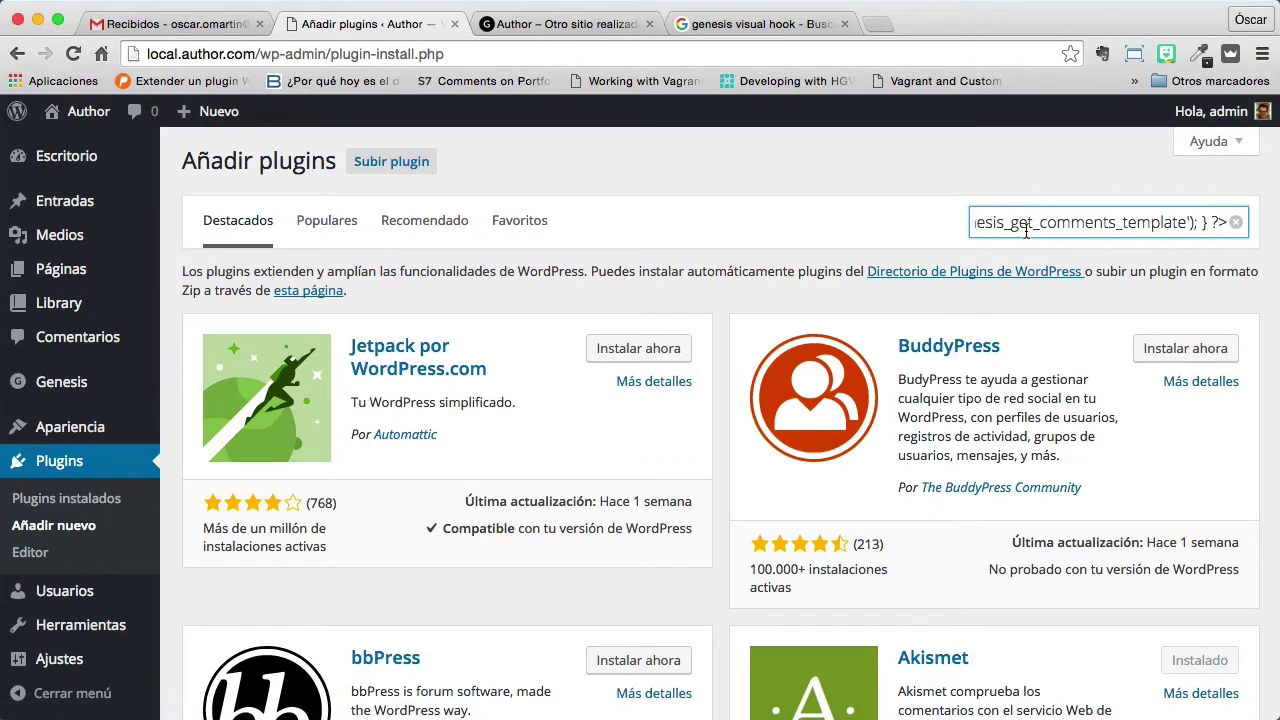
pyautogui.press('super+a')
pyautogui.press('BackSpace')
# Search the plugin directory for "genesis simple hooks" and activate Genesis Simple Hooks in the list of installed plugins.
pyautogui.write('g')
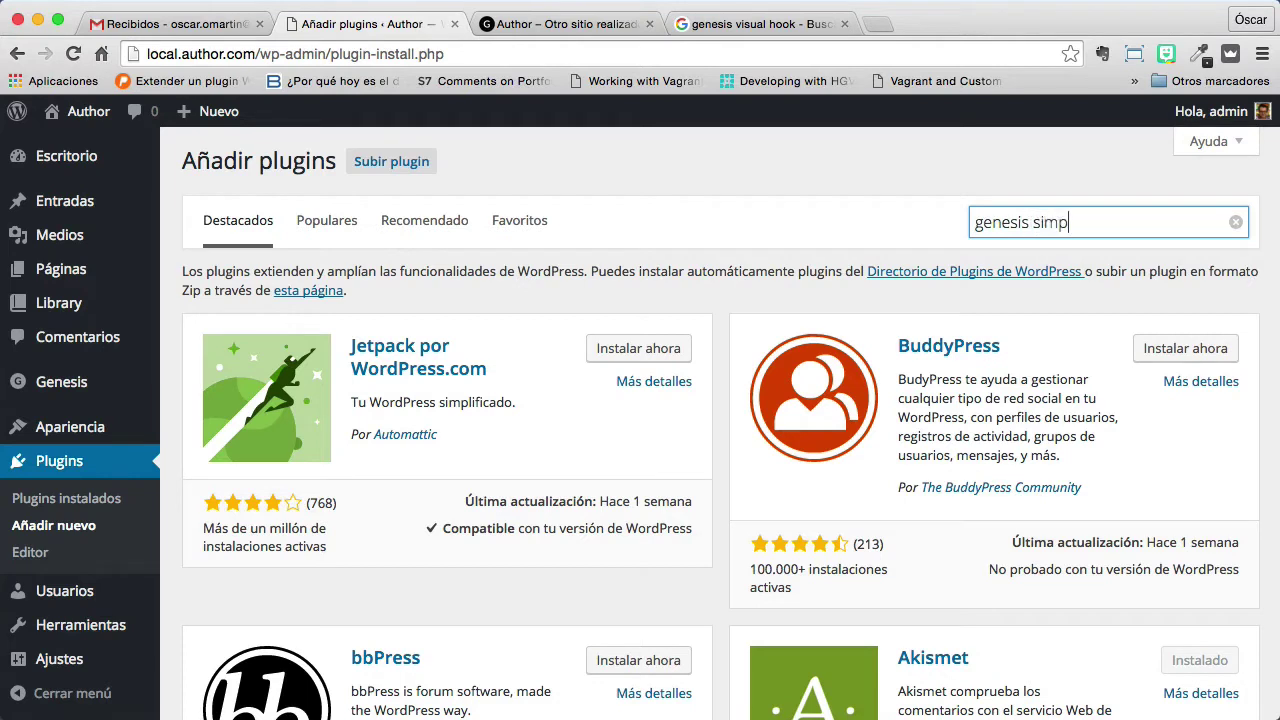
pyautogui.write('enesis simple hooks')
pyautogui.press('Return')
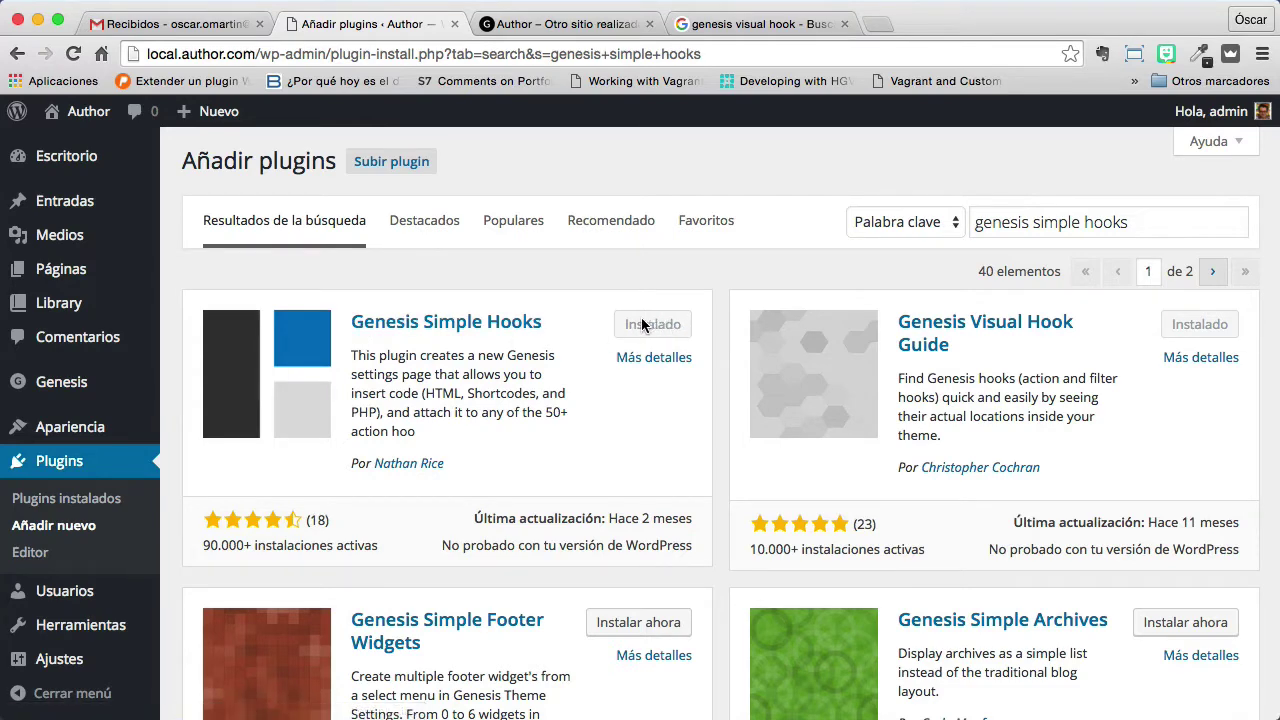
pyautogui.click(79, 502)
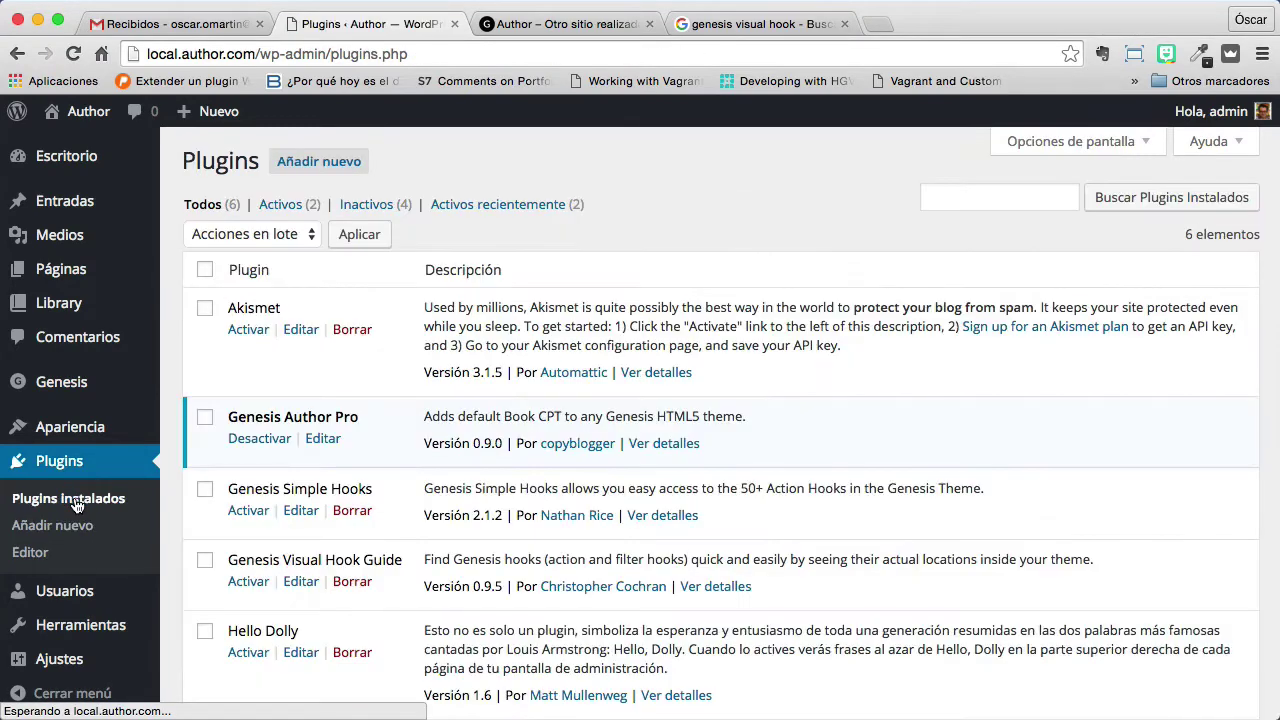
pyautogui.click(248, 512)
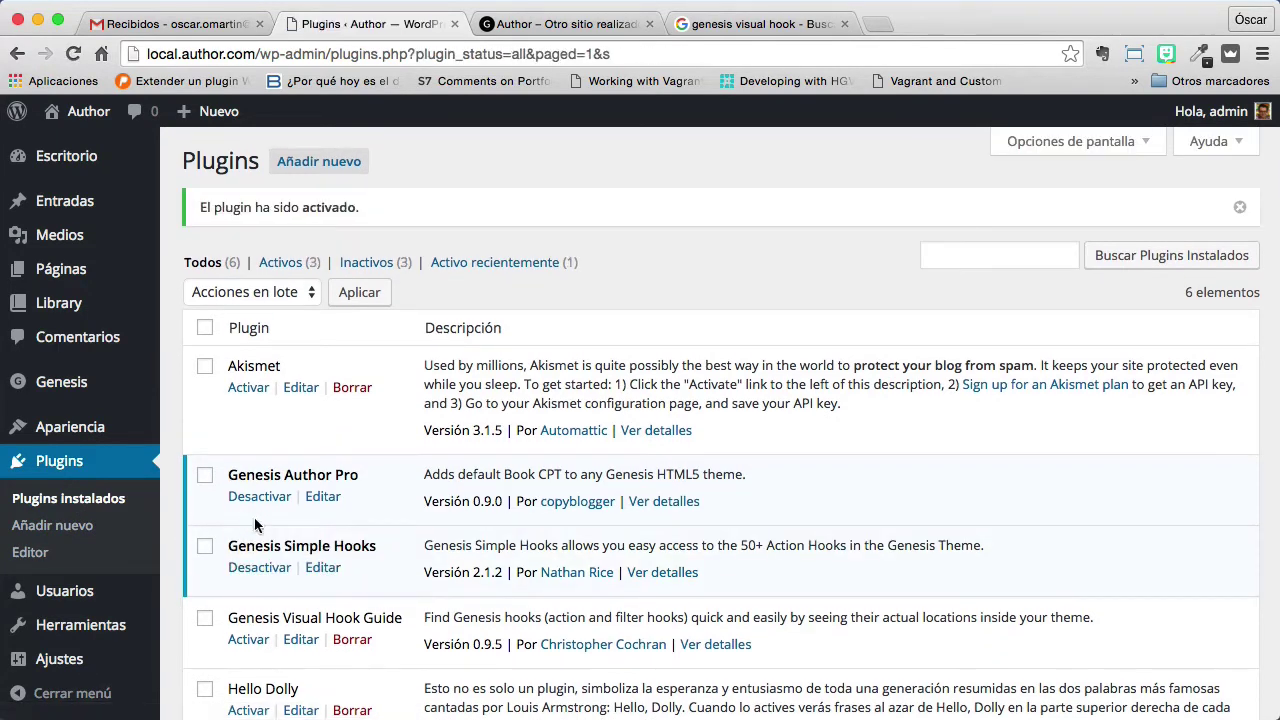
# Visit the site, open the Life, Itself book page again and check the area below its tags for a comment form.
pyautogui.moveTo(80, 125)
pyautogui.click(88, 149)
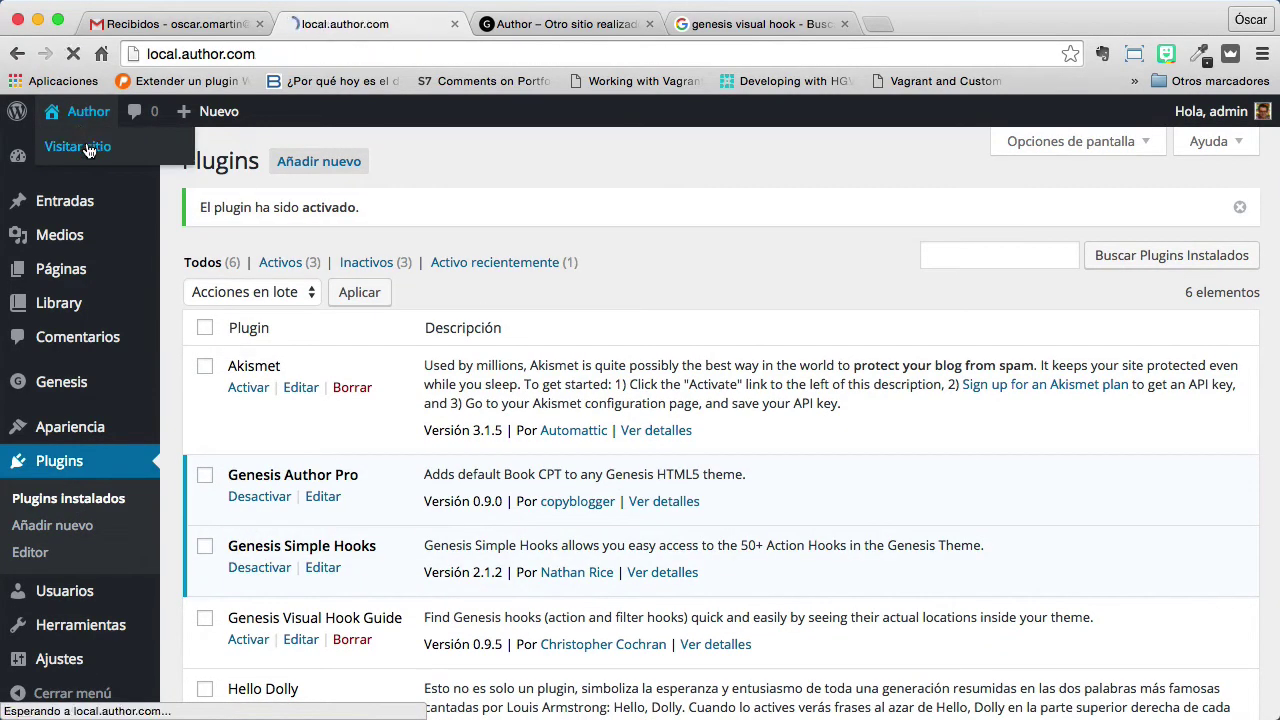
pyautogui.scroll(-10, 620, 363)
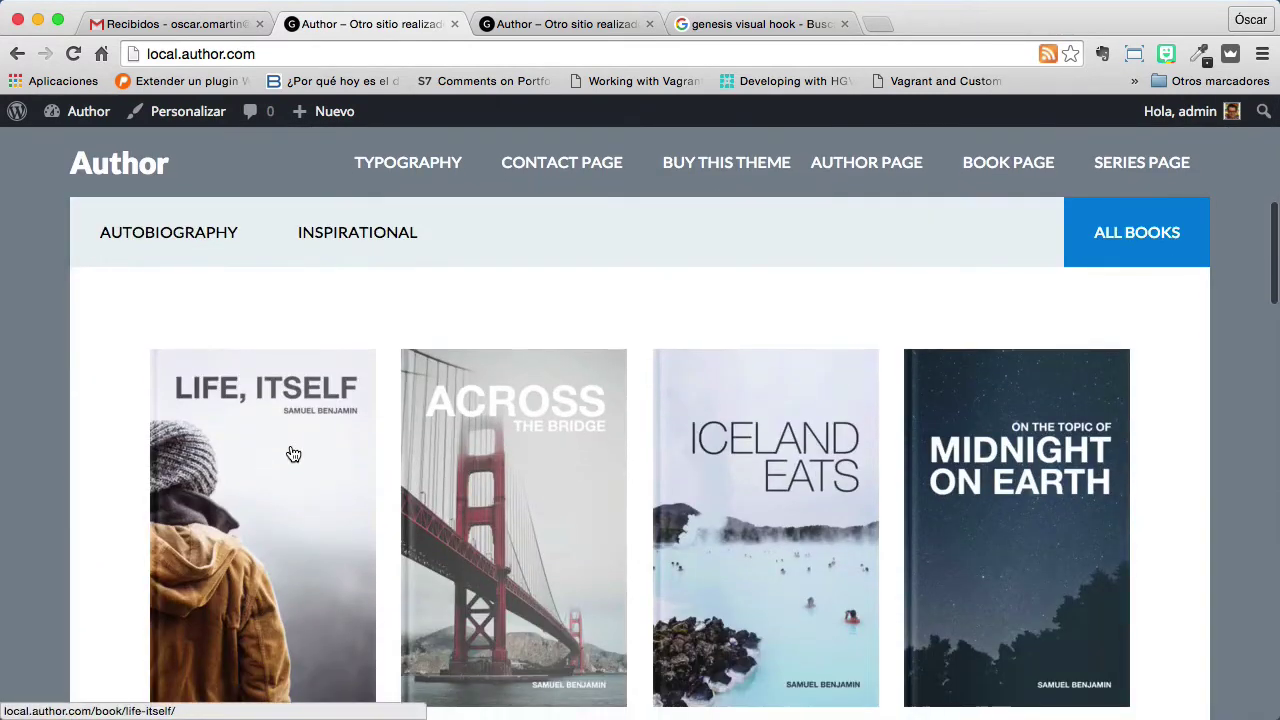
pyautogui.click(293, 455)
pyautogui.scroll(-10, 555, 408)
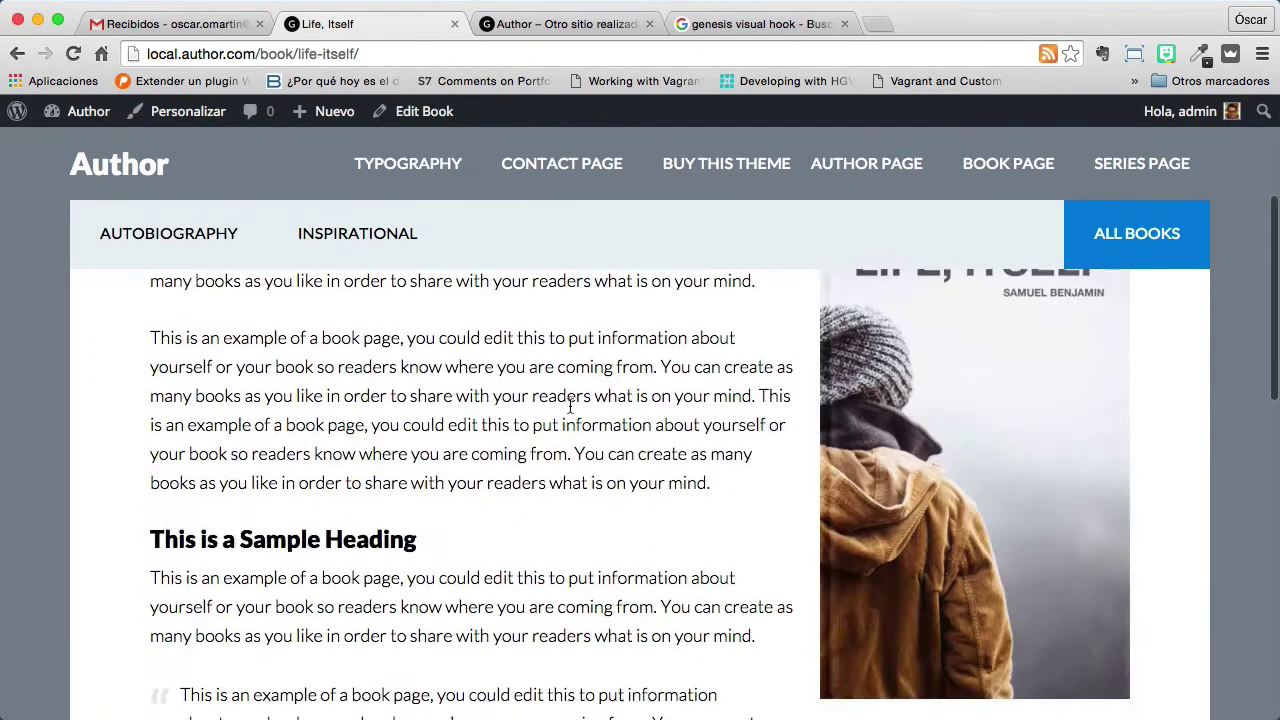
pyautogui.scroll(-5, 569, 405)
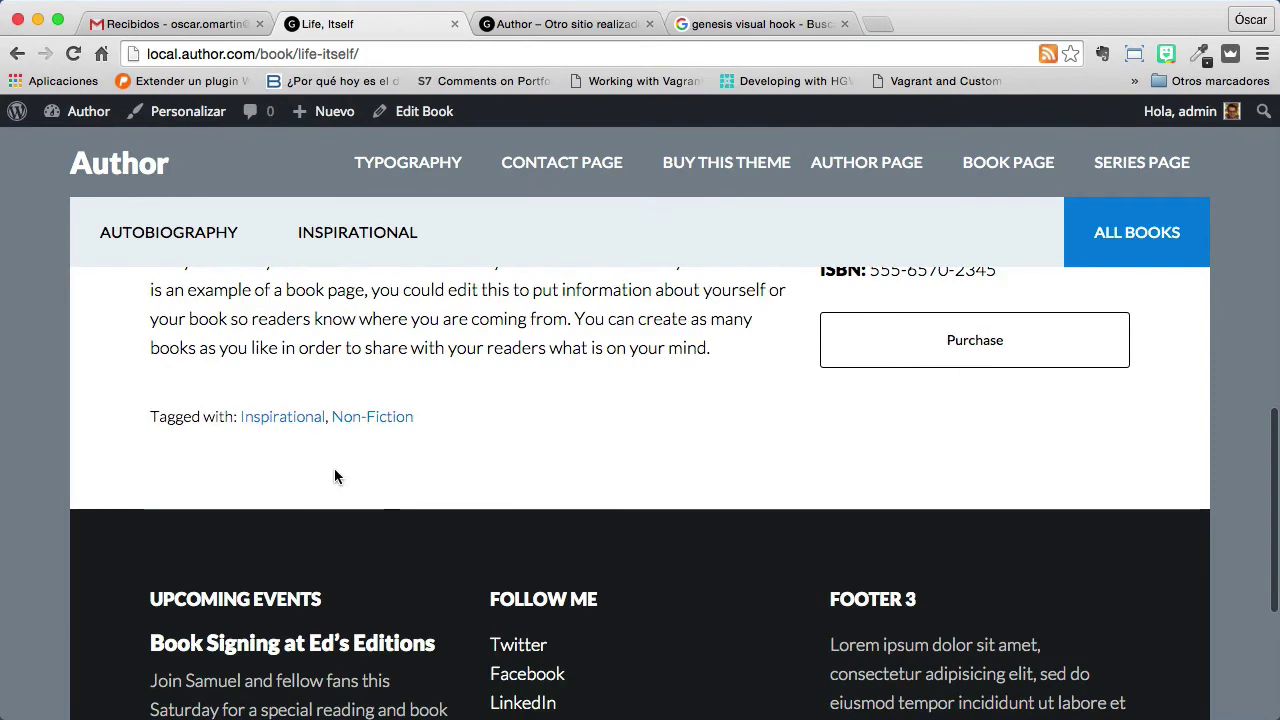
pyautogui.scroll(10, 334, 468)
pyautogui.scroll(5, 334, 468)
# Open the Genesis Simple Hooks settings page in the dashboard and look over the available hooks.
pyautogui.moveTo(88, 111)
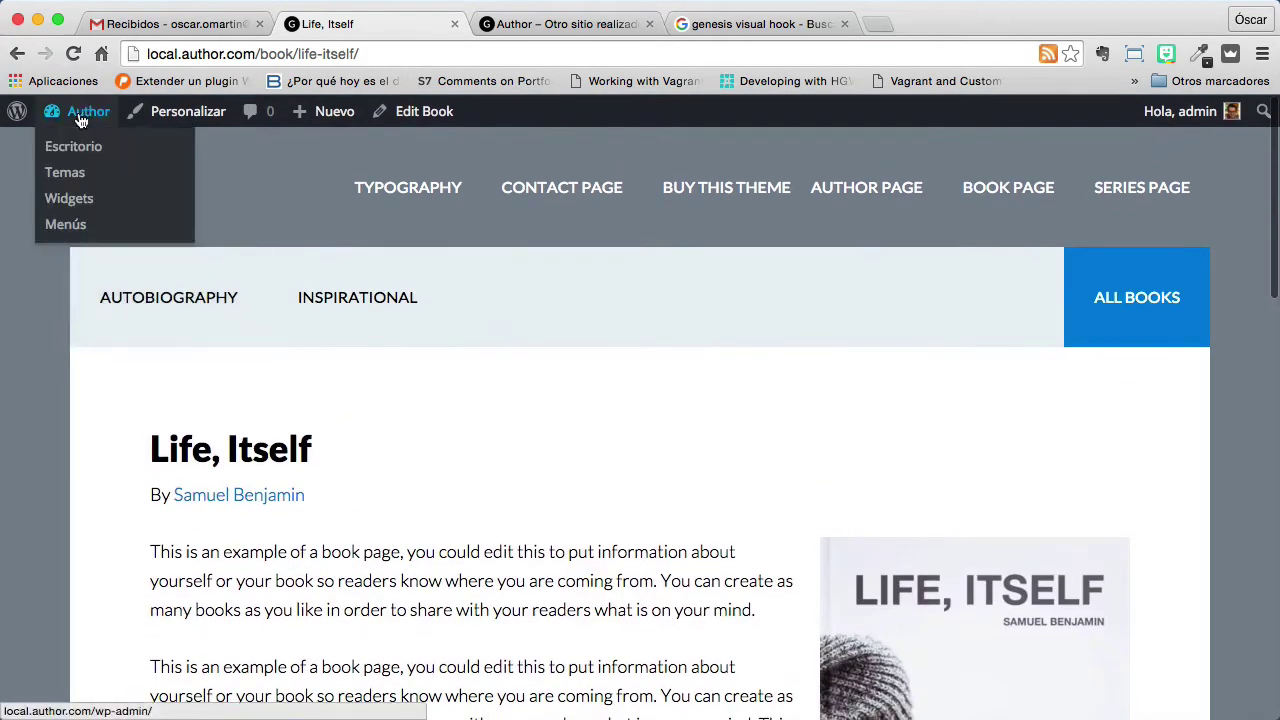
pyautogui.click(88, 148)
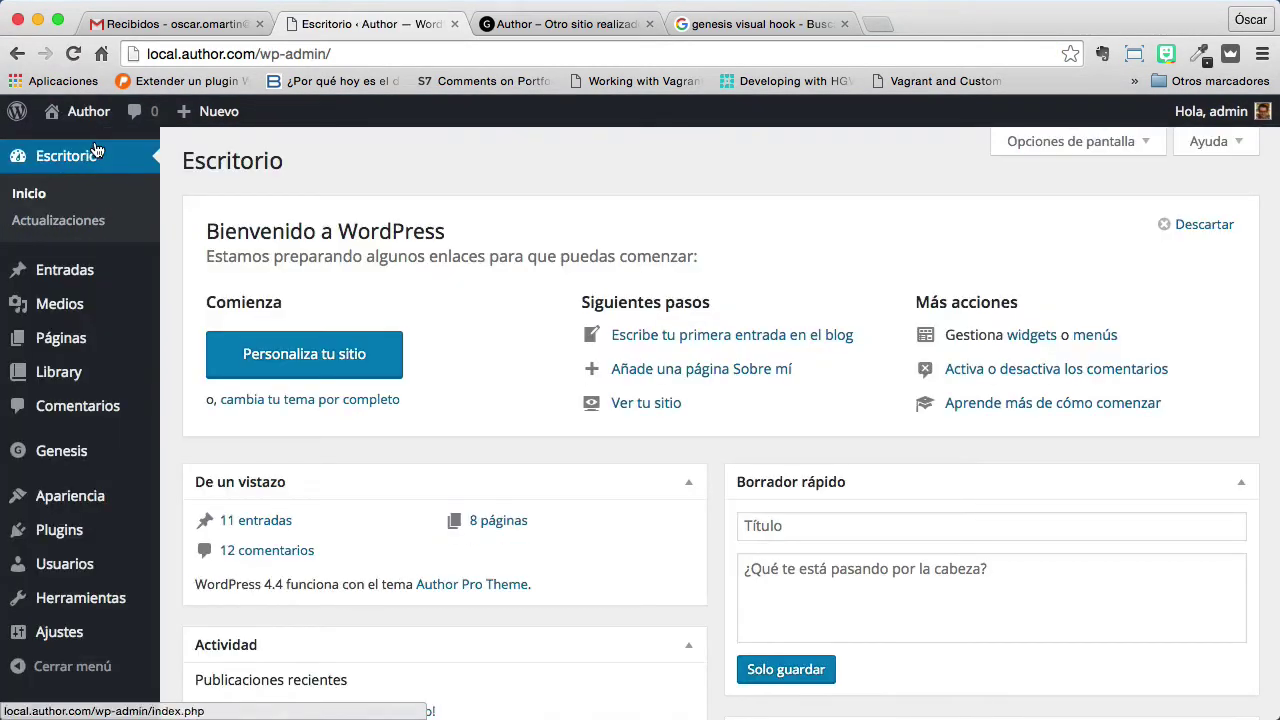
pyautogui.moveTo(69, 451)
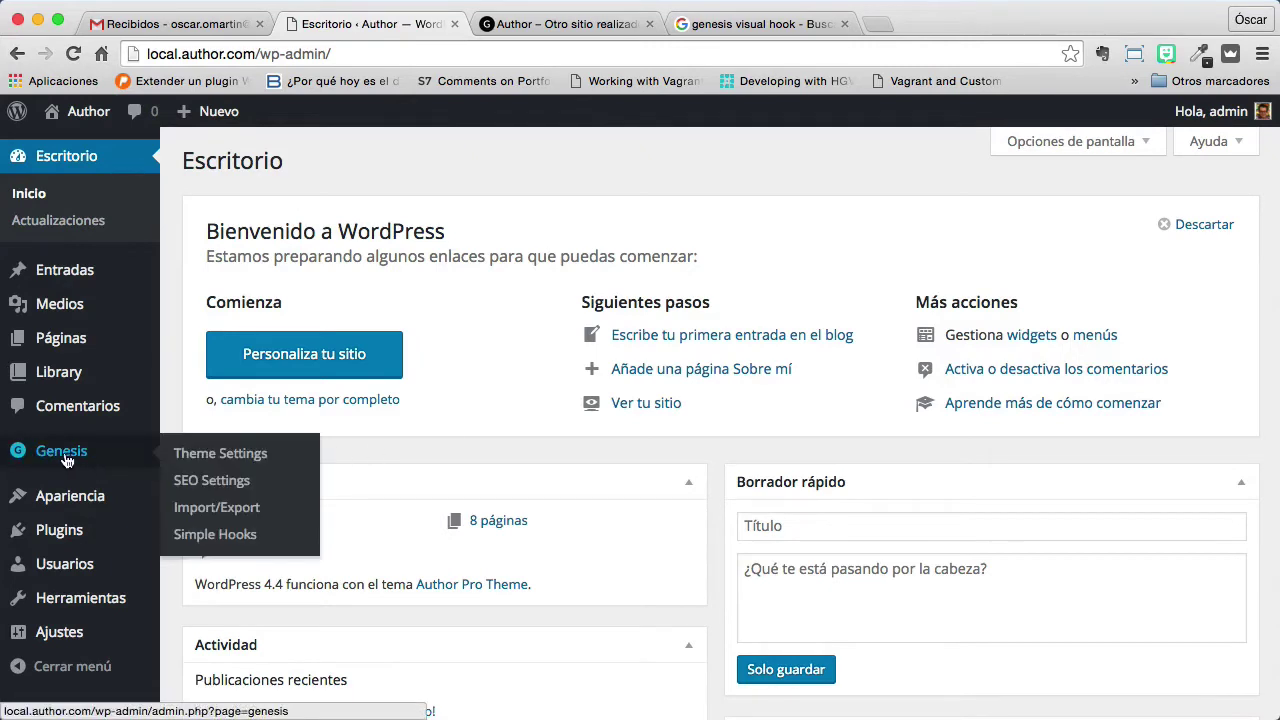
pyautogui.click(220, 537)
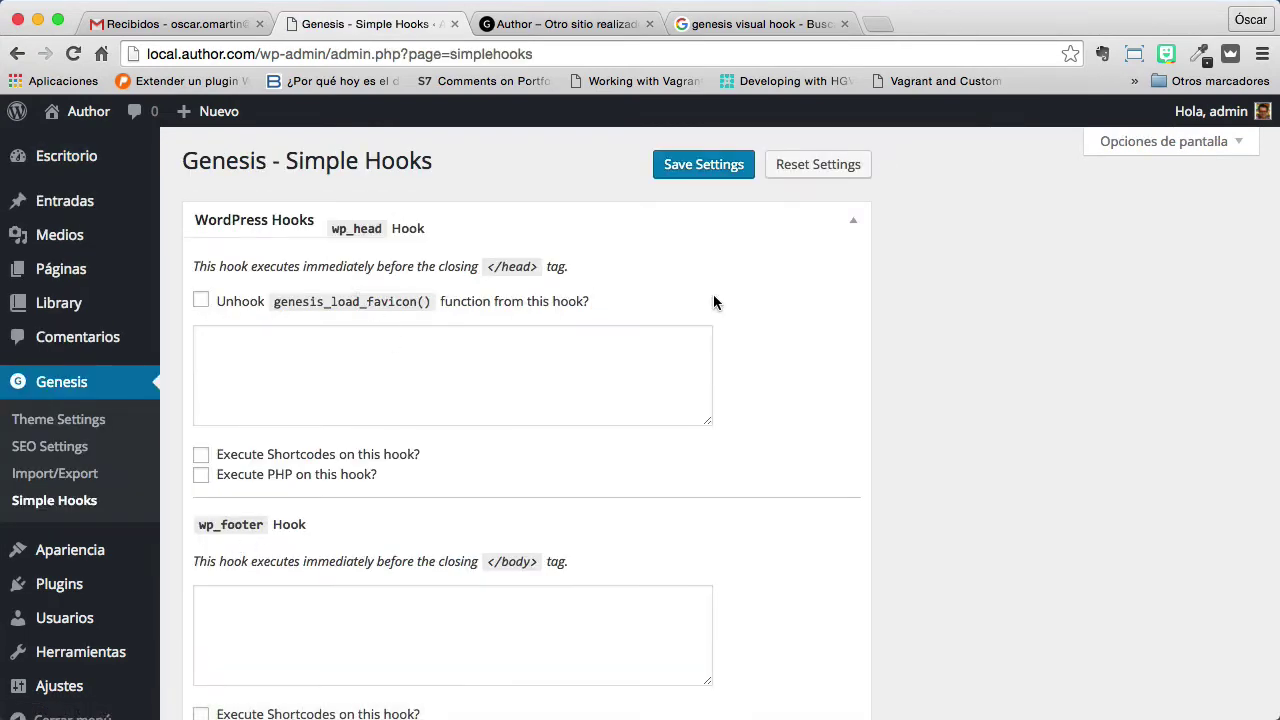
pyautogui.scroll(-5, 711, 300)
pyautogui.scroll(-7, 713, 302)
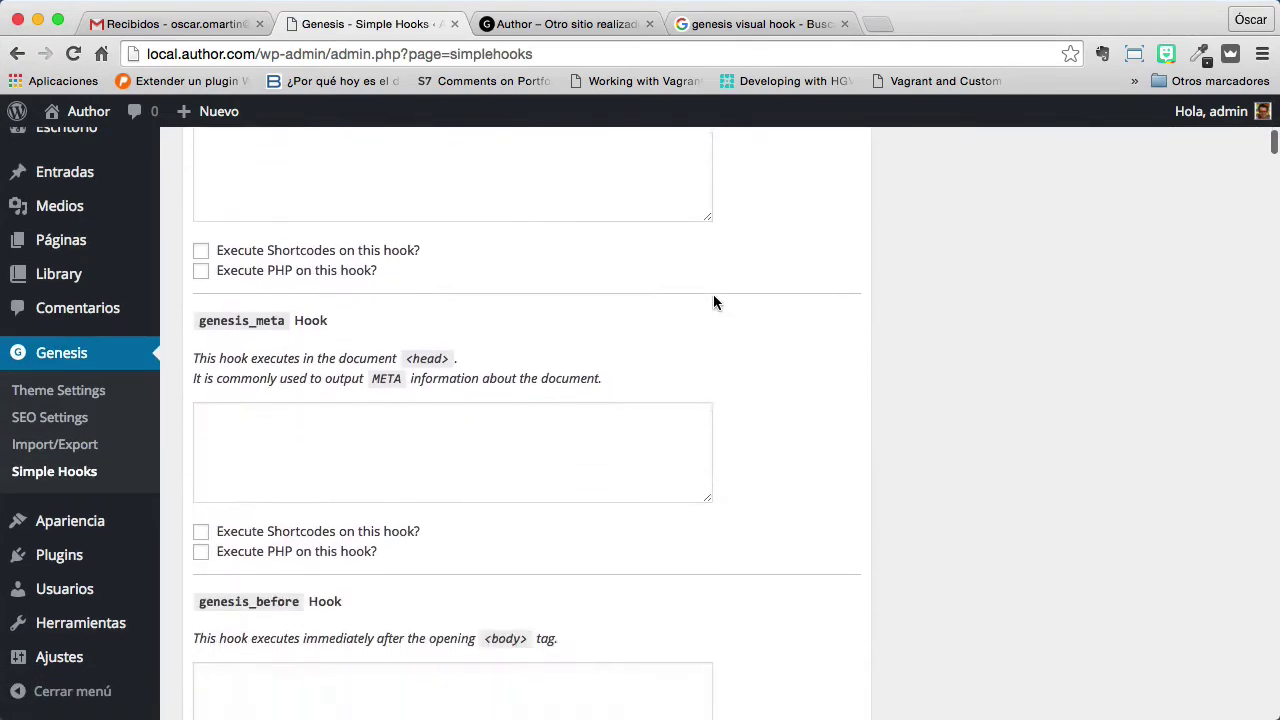
pyautogui.scroll(12, 712, 296)
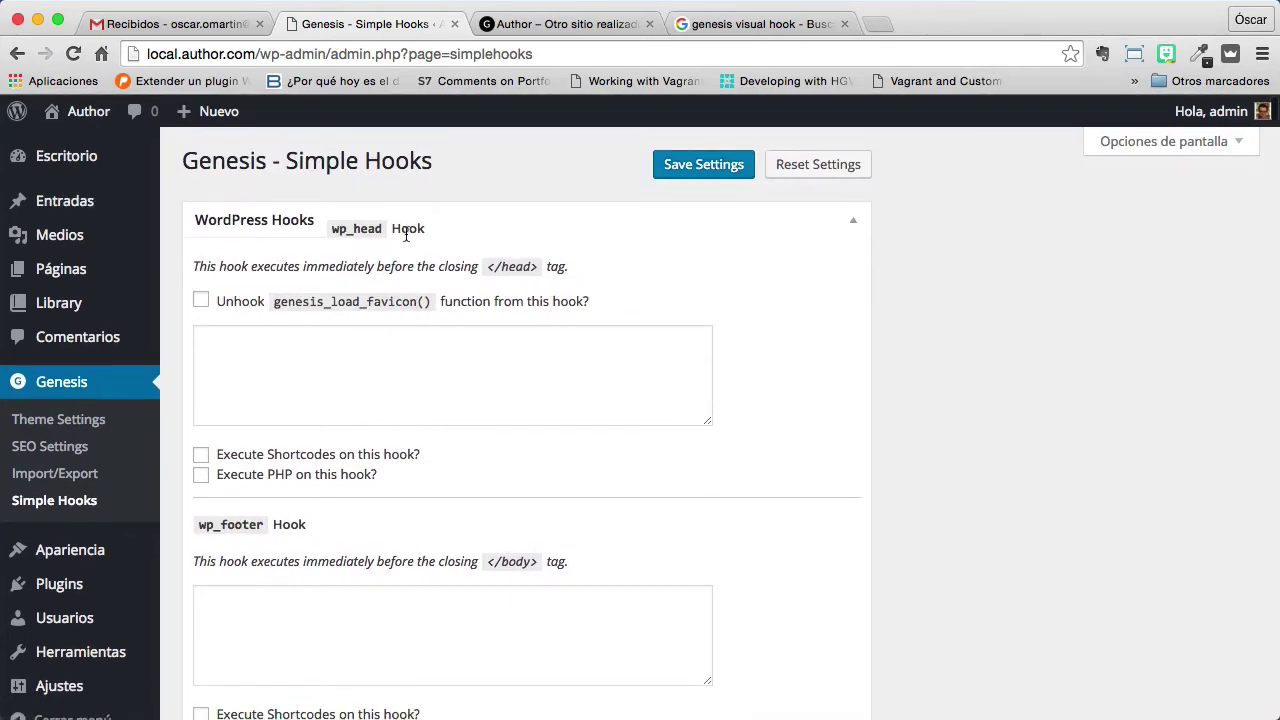
# In the wp_head hook, enter "<?php //forzar comentarios en los libros if (is_singular(books)) { add_action( 'genesis_after_content', 'genesis_get_comments_template'); } ?>" and enlarge the box.
pyautogui.moveTo(331, 229); pyautogui.dragTo(375, 229)
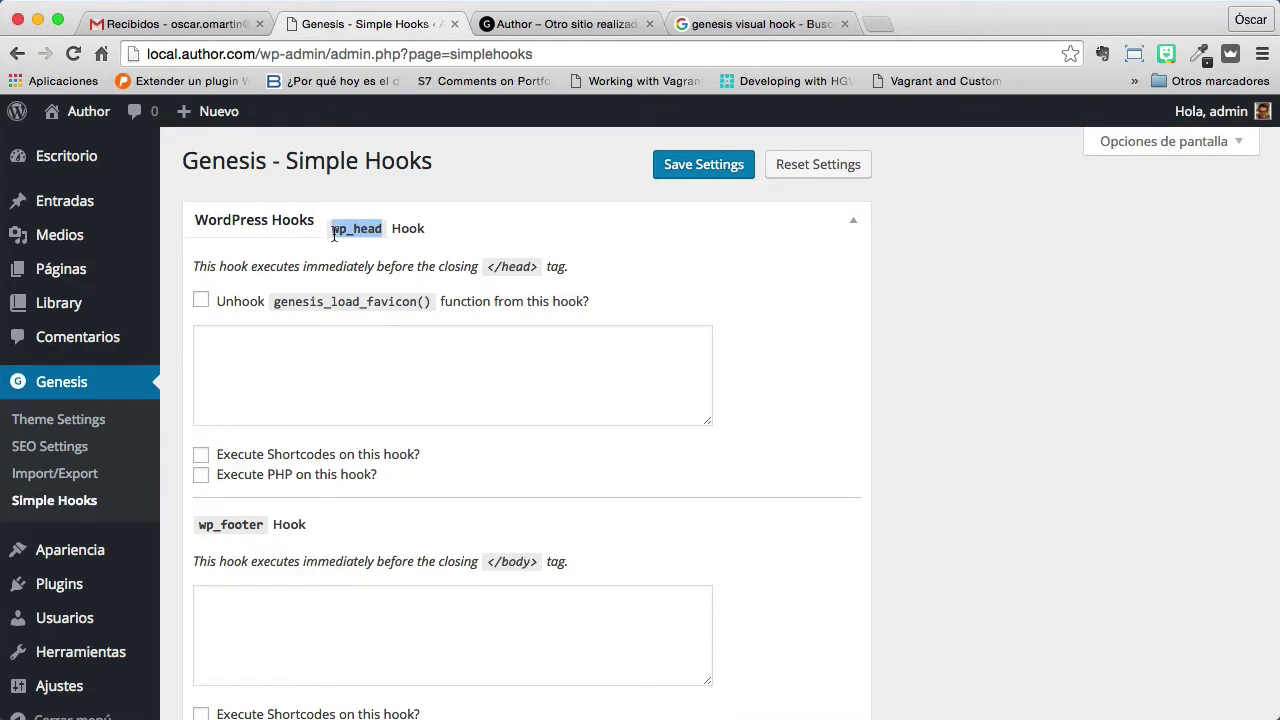
pyautogui.moveTo(333, 227); pyautogui.dragTo(385, 229)
pyautogui.click(311, 357)
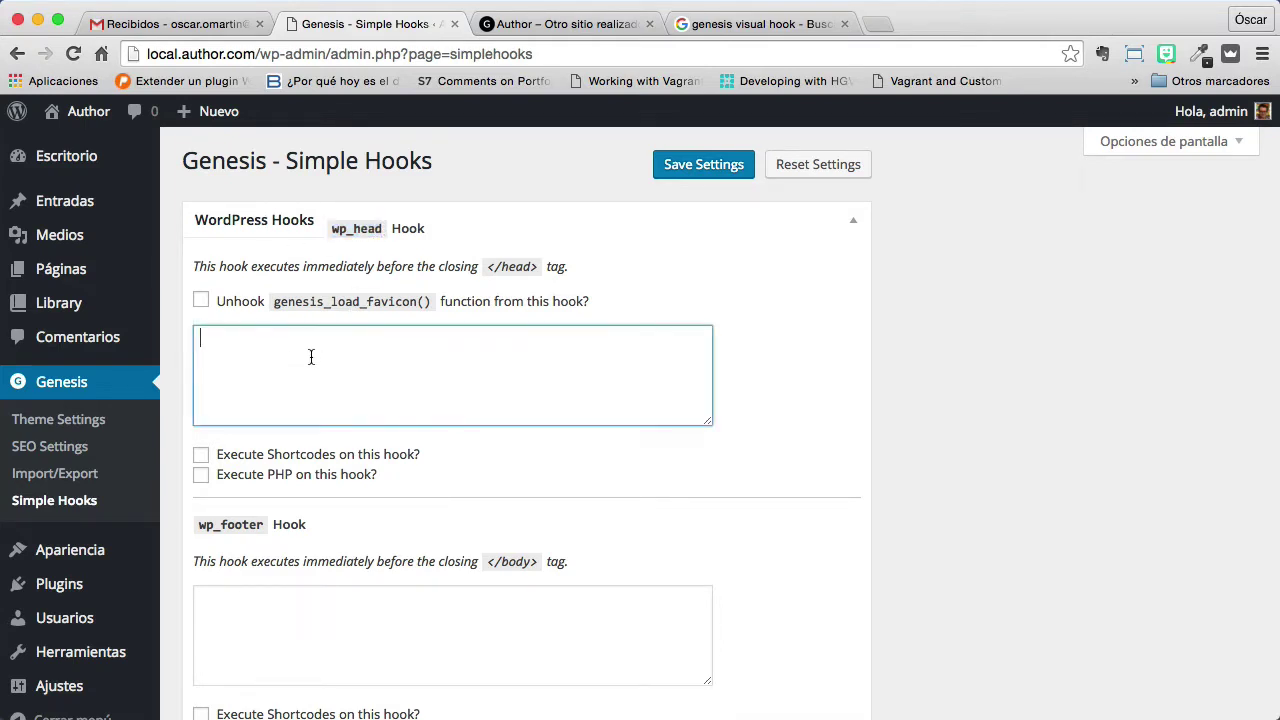
pyautogui.press('super+Tab')
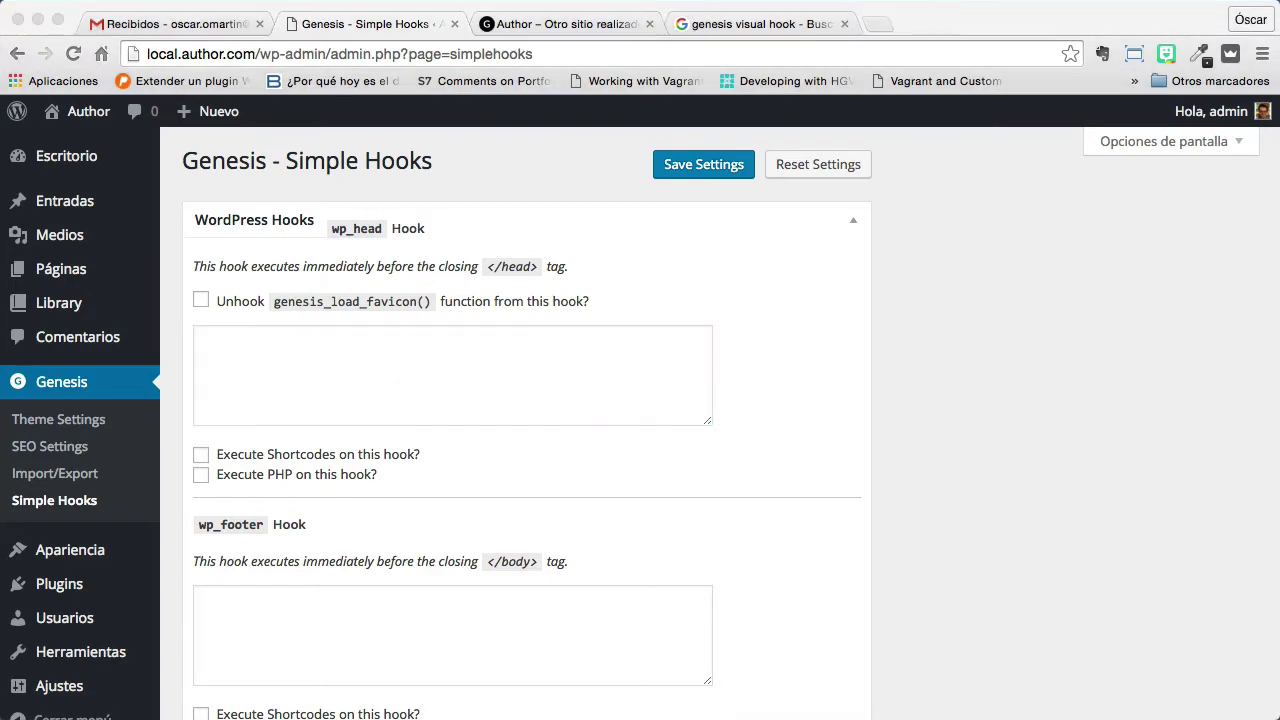
pyautogui.click(280, 363)
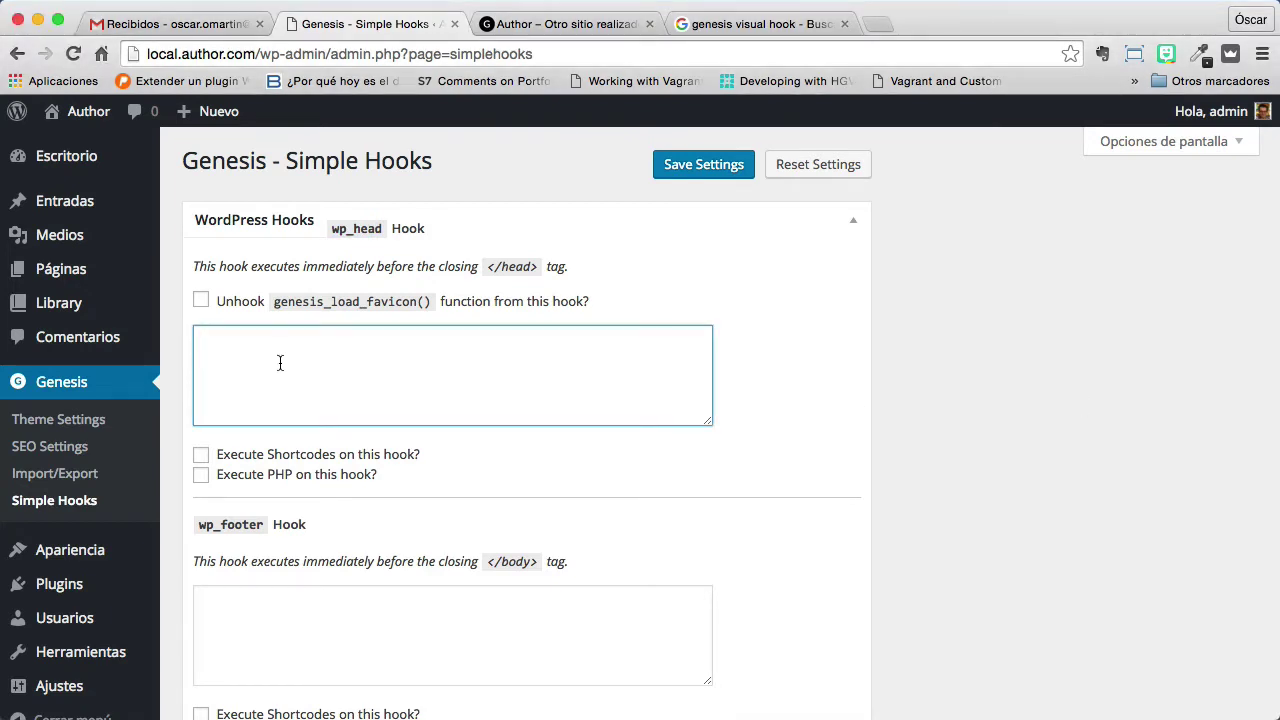
pyautogui.write("//forzar comentarios en los libros if (is_singular(books)) { add_action( 'genesis_after_content', 'genesis_get_comments_template'); } ?>")
pyautogui.moveTo(708, 421); pyautogui.dragTo(711, 499)
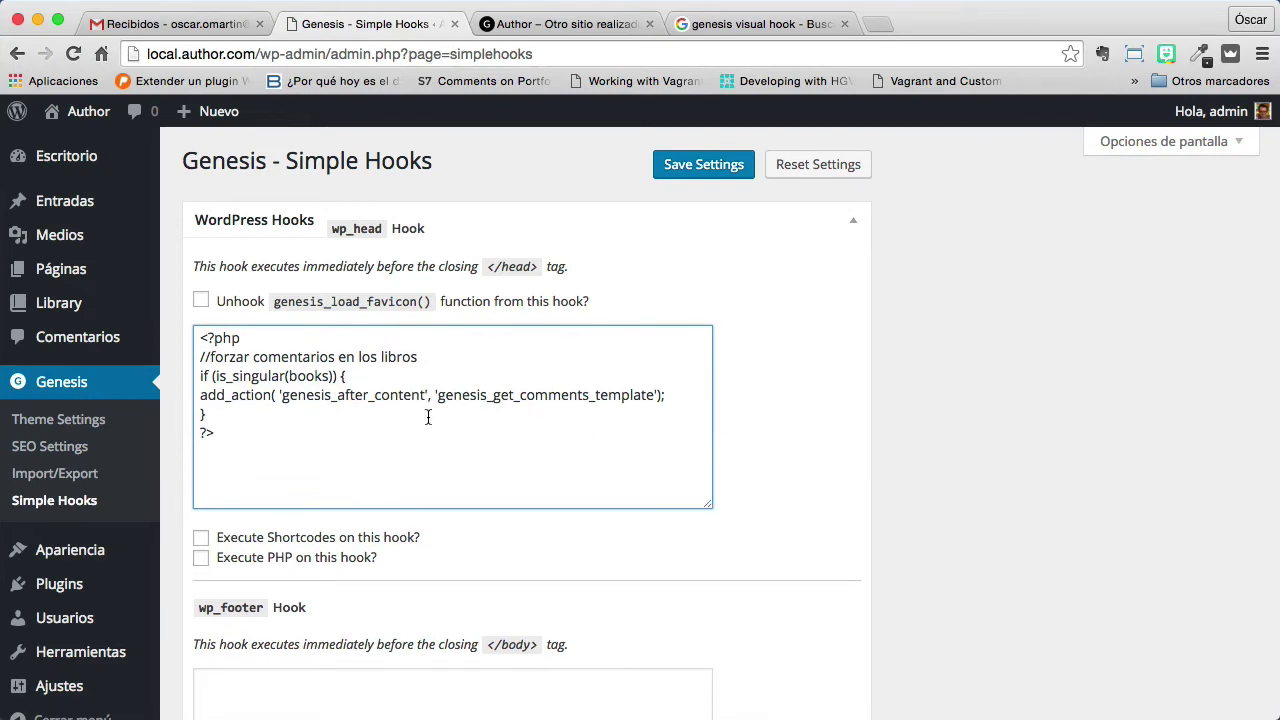
# Review the wp_head code: the opening PHP tag, the comment line, the is_singular condition and both add_action arguments.
pyautogui.moveTo(246, 338); pyautogui.dragTo(190, 338)
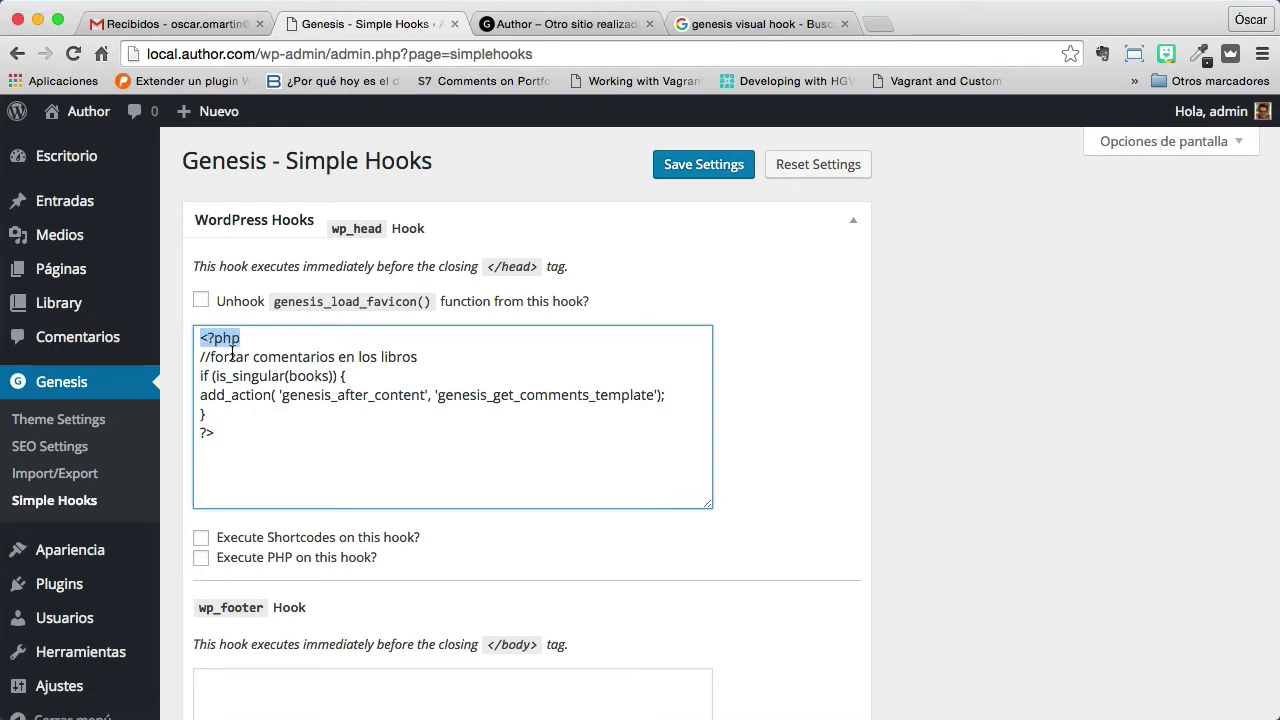
pyautogui.moveTo(428, 360); pyautogui.dragTo(224, 360)
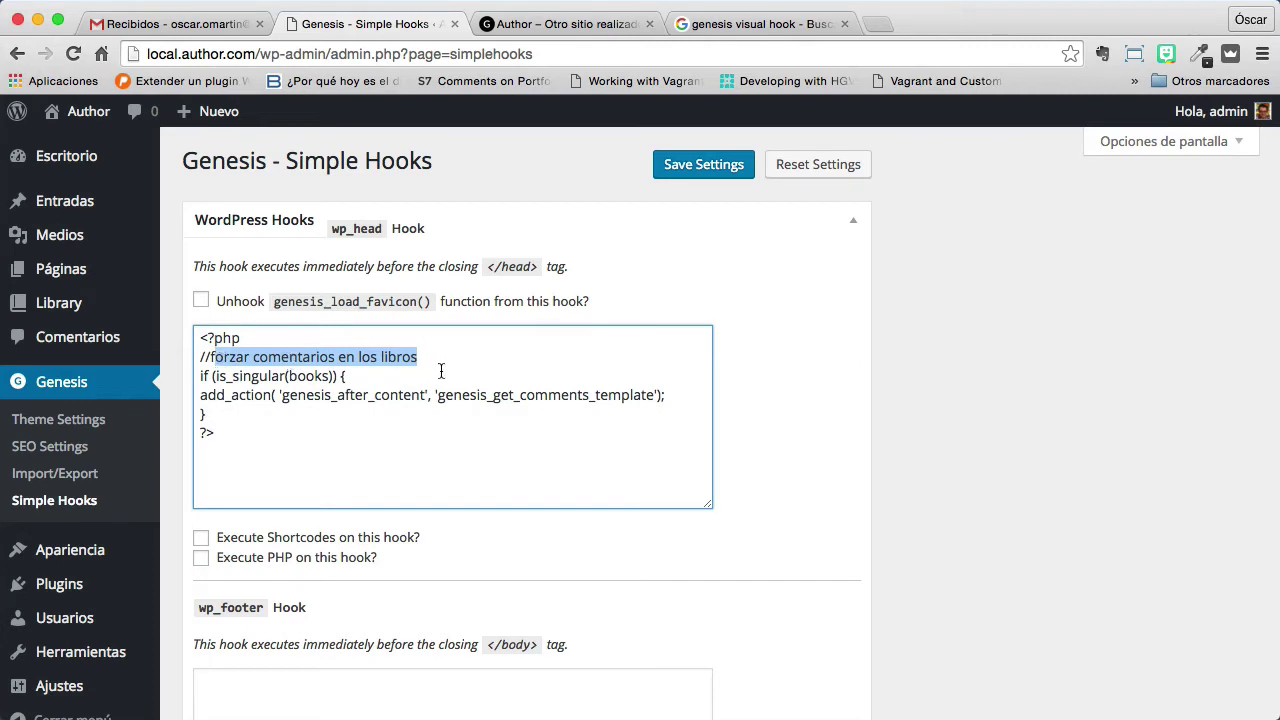
pyautogui.click(270, 431)
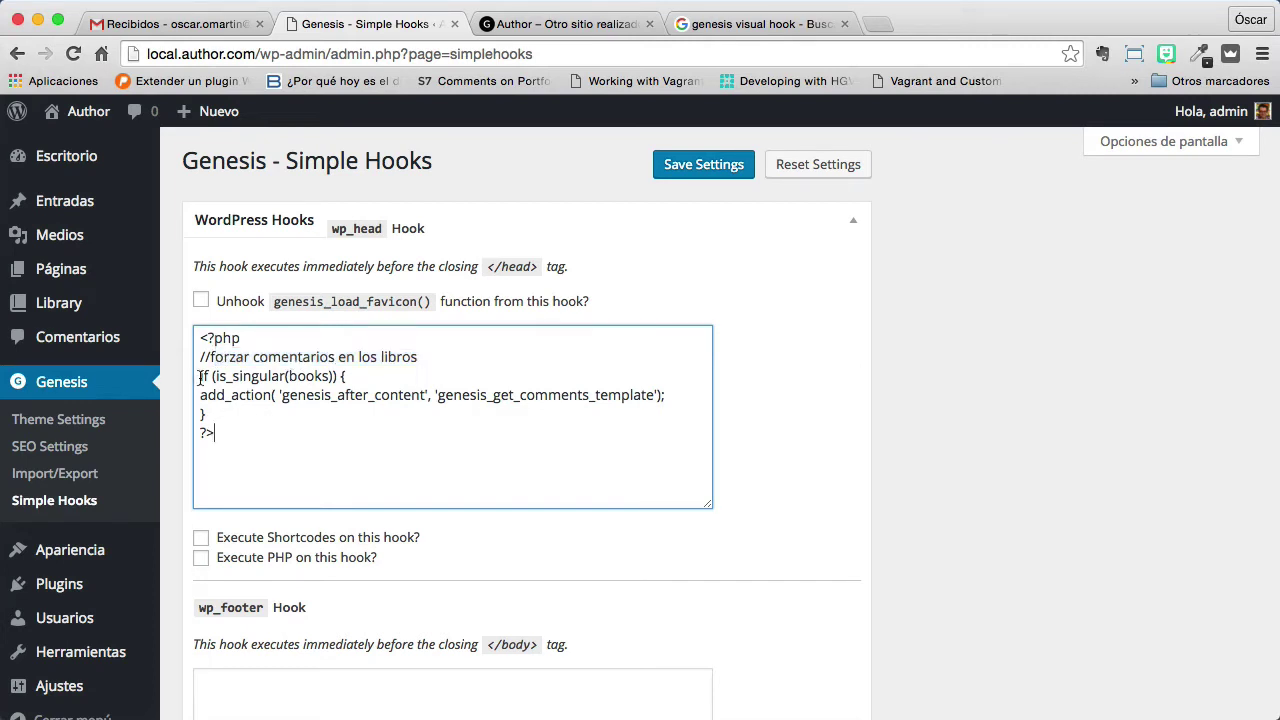
pyautogui.moveTo(200, 378); pyautogui.dragTo(221, 377)
pyautogui.moveTo(656, 395); pyautogui.dragTo(409, 398)
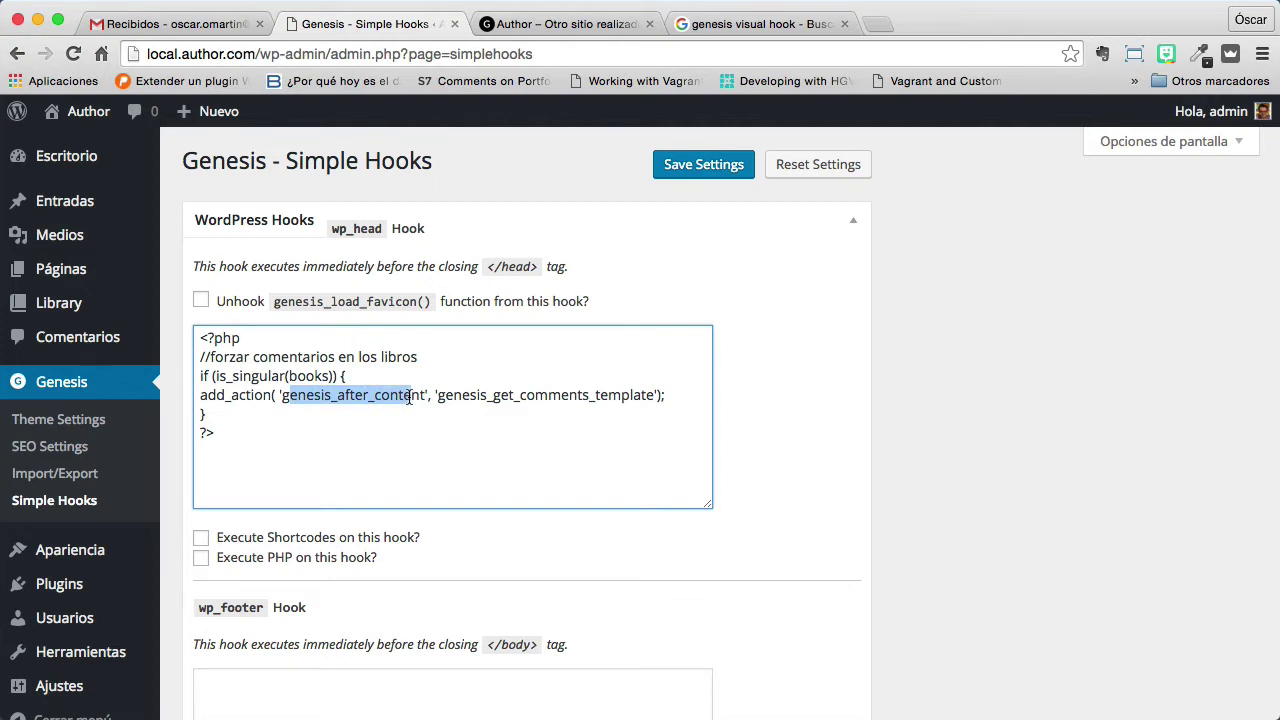
pyautogui.moveTo(438, 396); pyautogui.dragTo(651, 401)
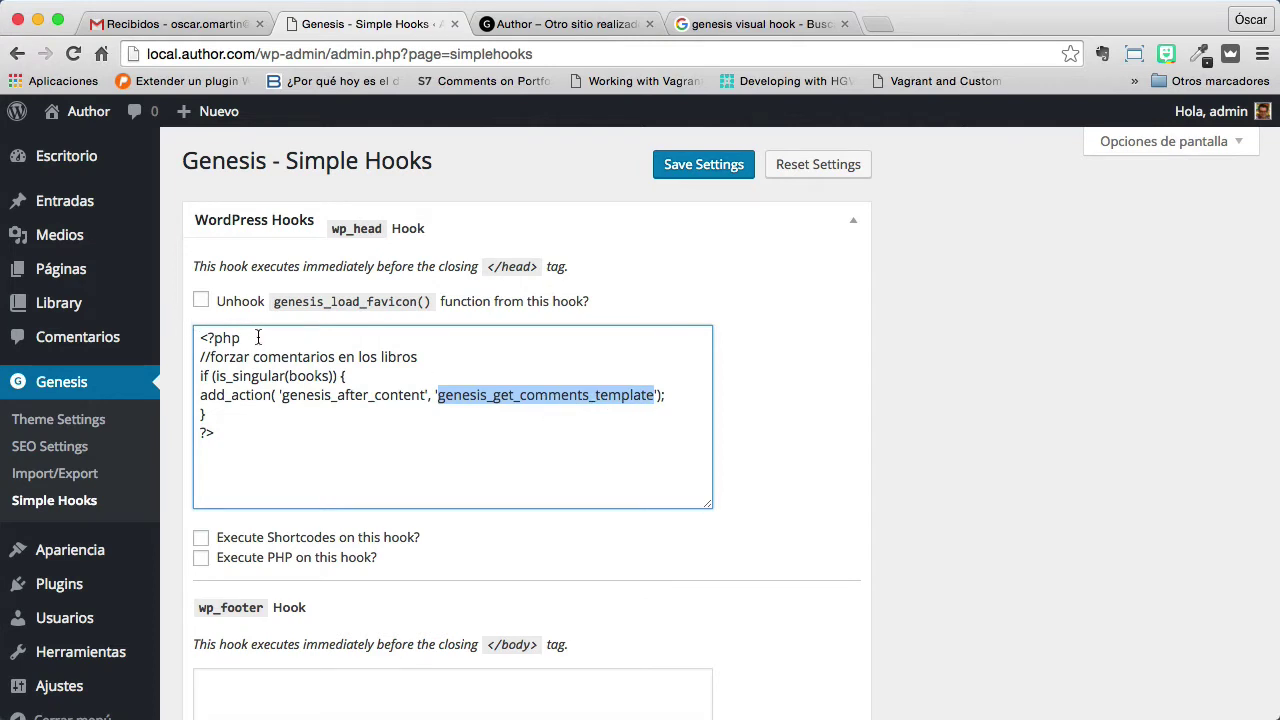
pyautogui.moveTo(258, 337); pyautogui.dragTo(203, 337)
# Enable PHP execution on the wp_head hook and save the Simple Hooks settings.
pyautogui.click(488, 562)
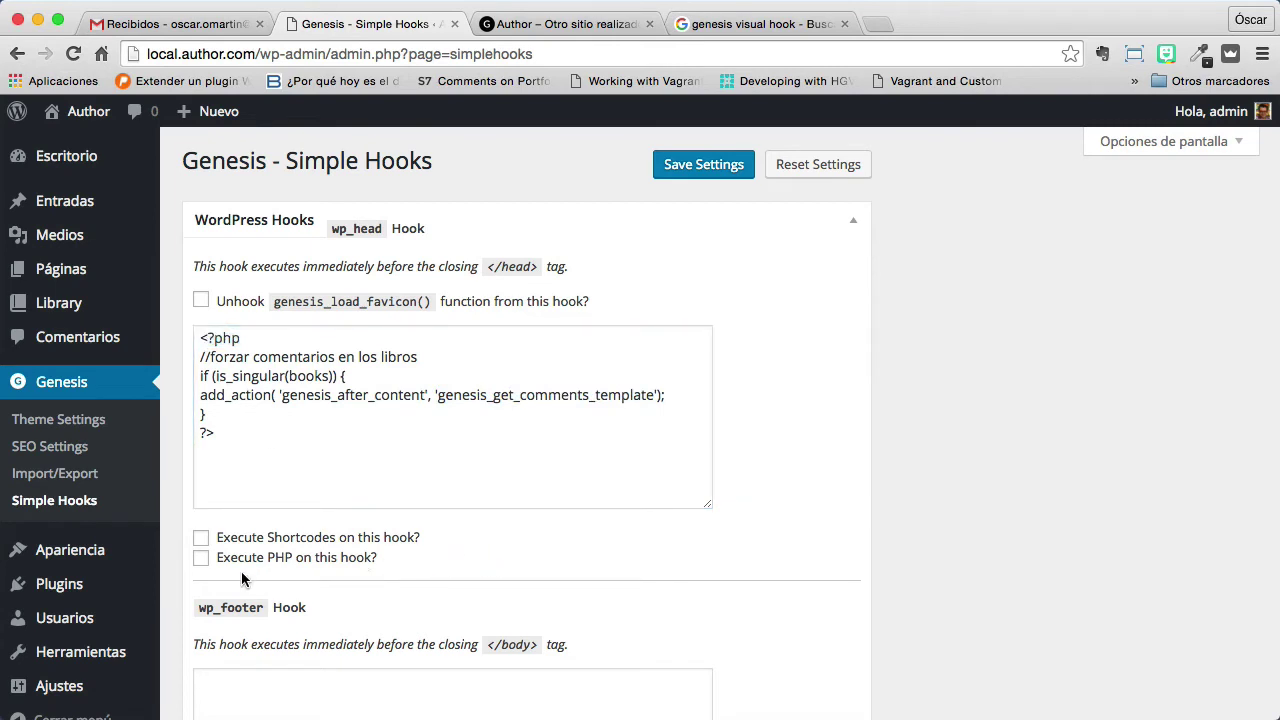
pyautogui.click(202, 560)
pyautogui.click(712, 166)
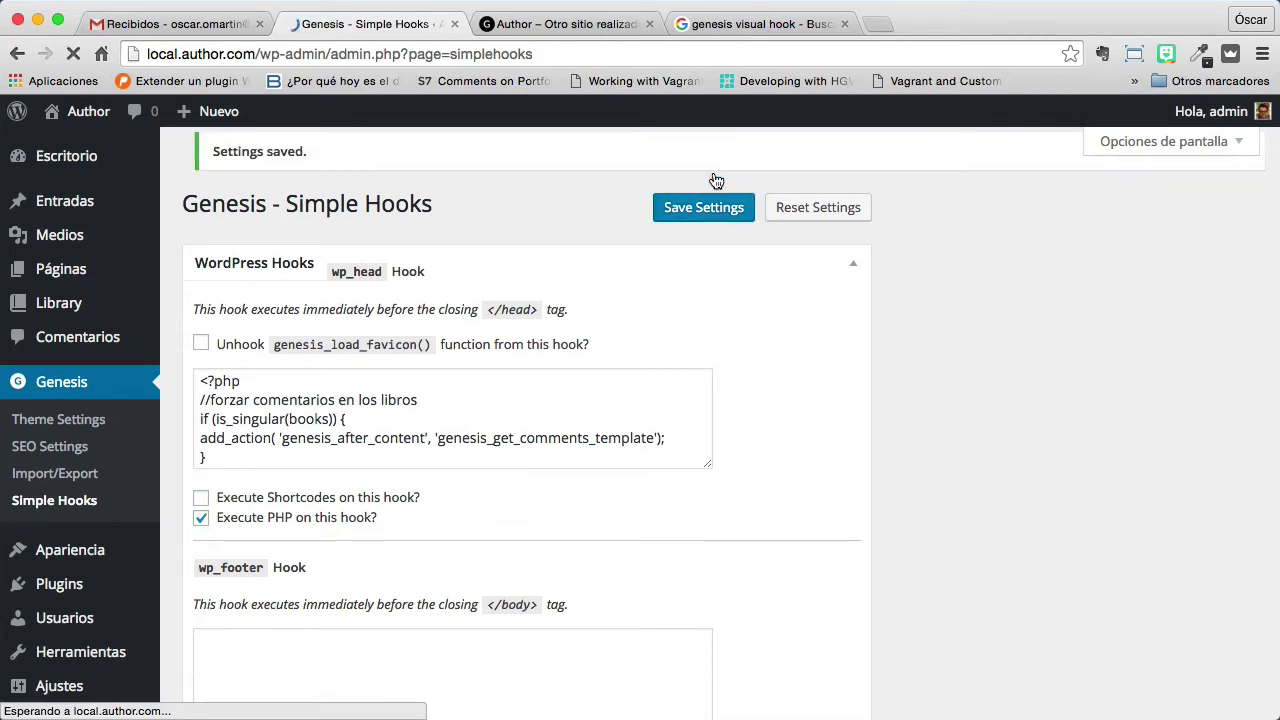
# Visit the site, open the Life, Itself book page and check the area below its tags for comments and a comment form.
pyautogui.click(79, 149)
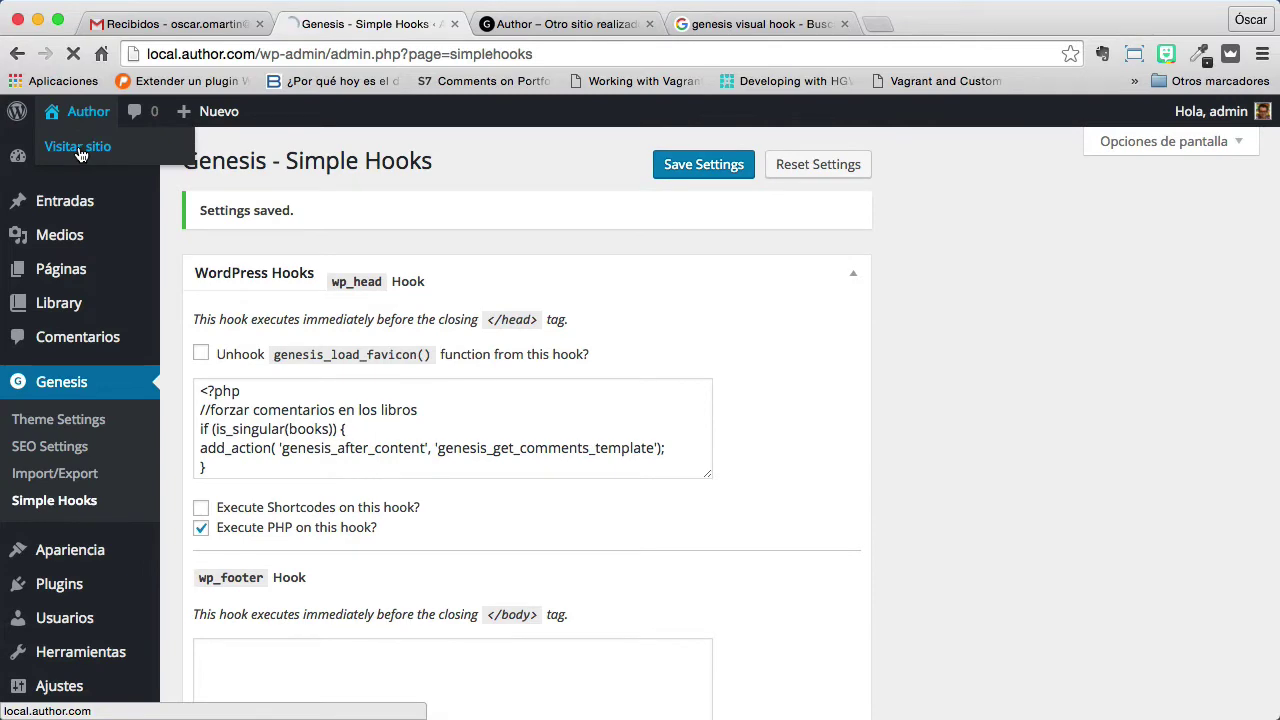
pyautogui.scroll(-10, 474, 329)
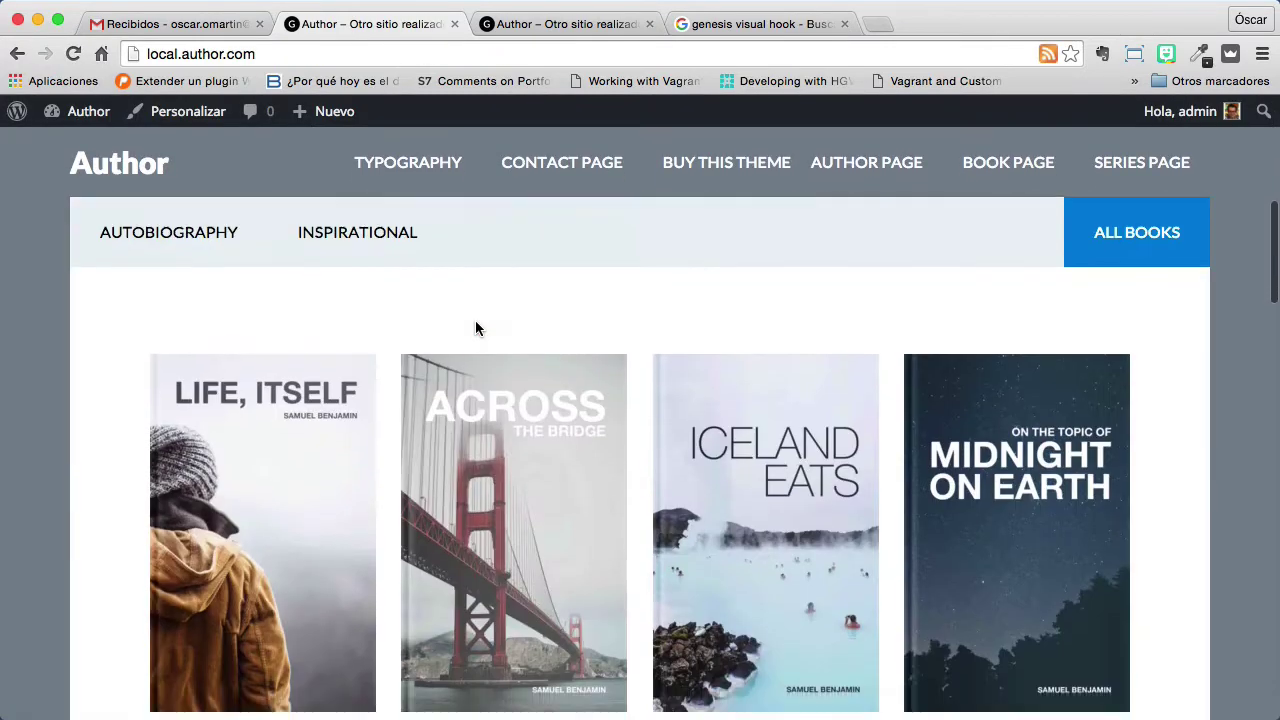
pyautogui.click(302, 442)
pyautogui.scroll(-5, 365, 398)
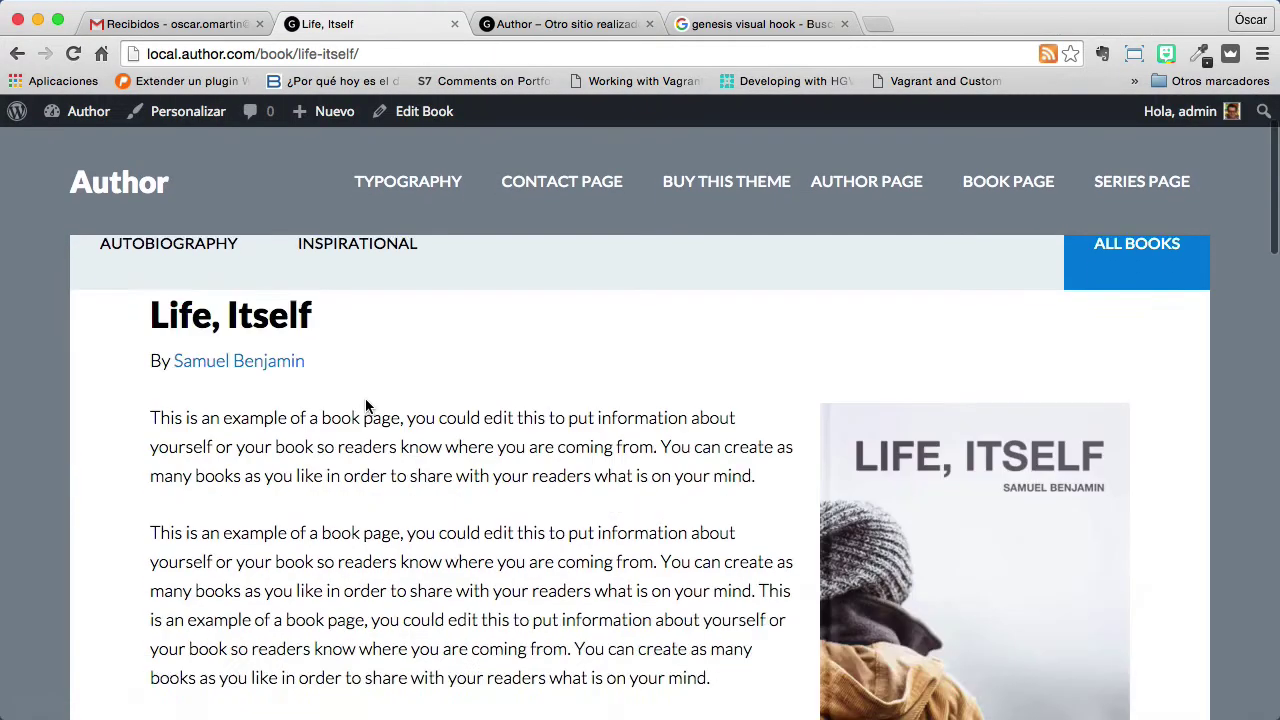
pyautogui.scroll(-5, 365, 403)
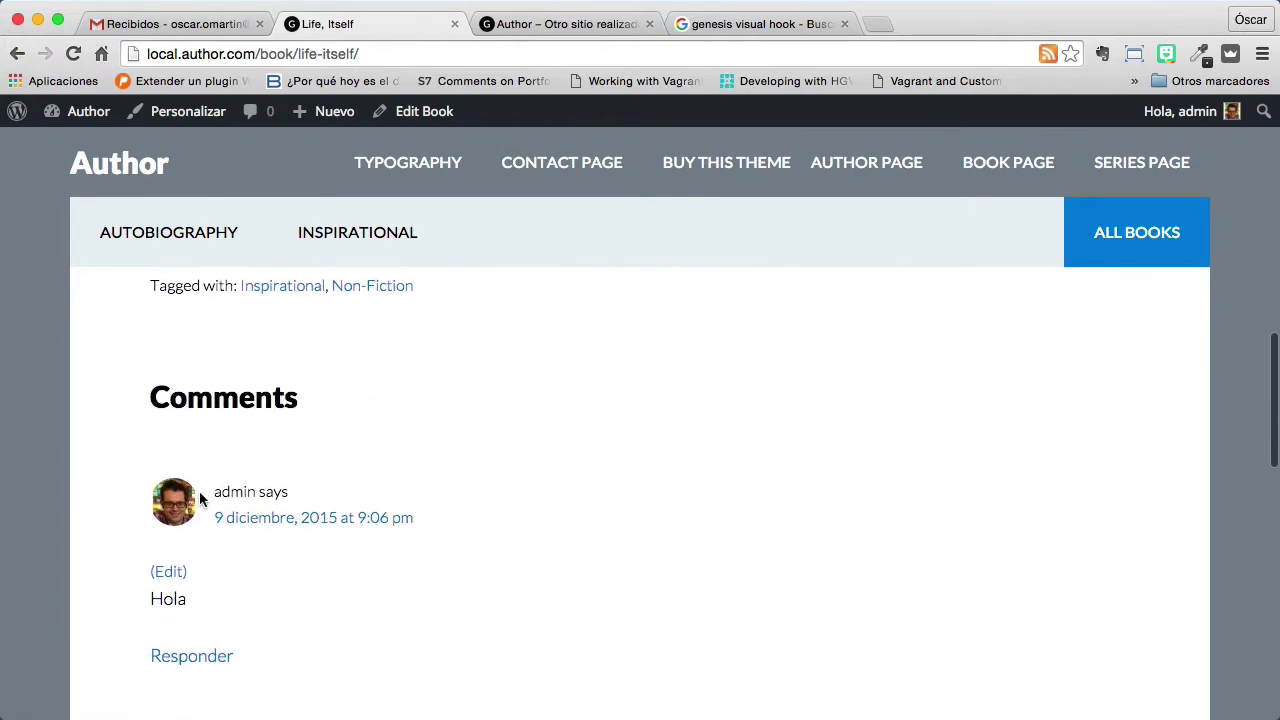
pyautogui.scroll(-5, 199, 491)
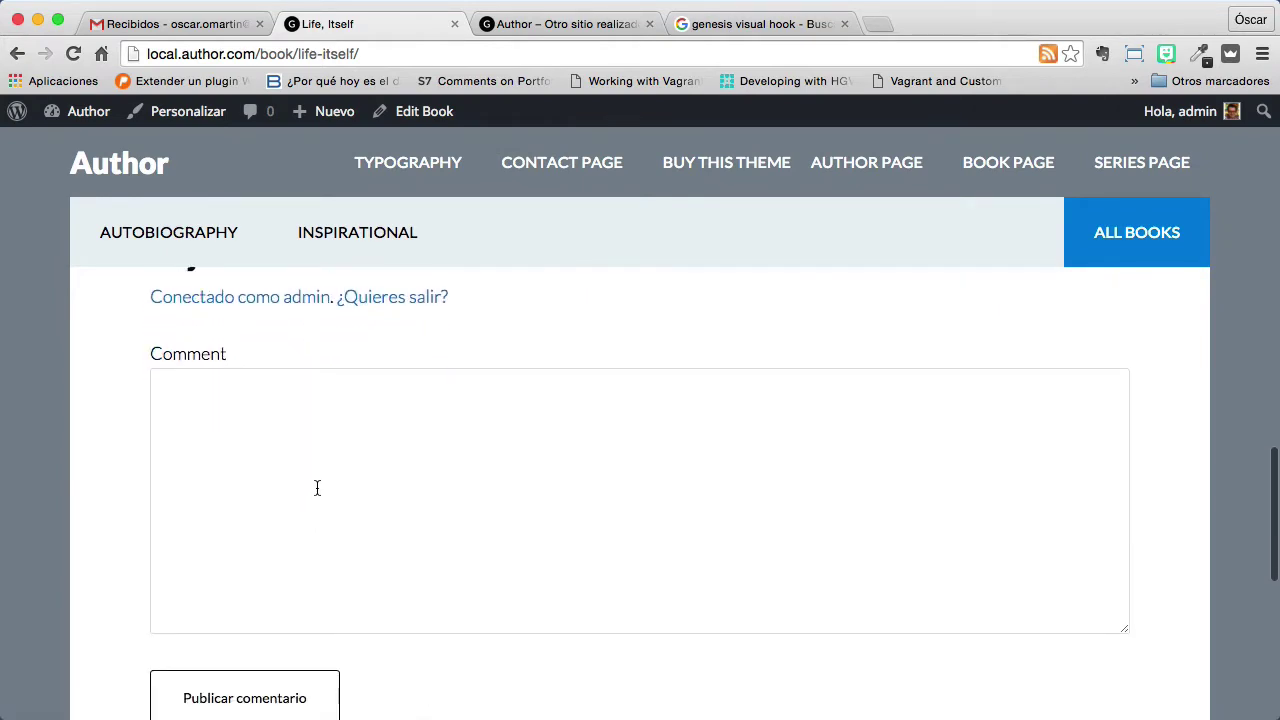
pyautogui.scroll(5, 310, 496)
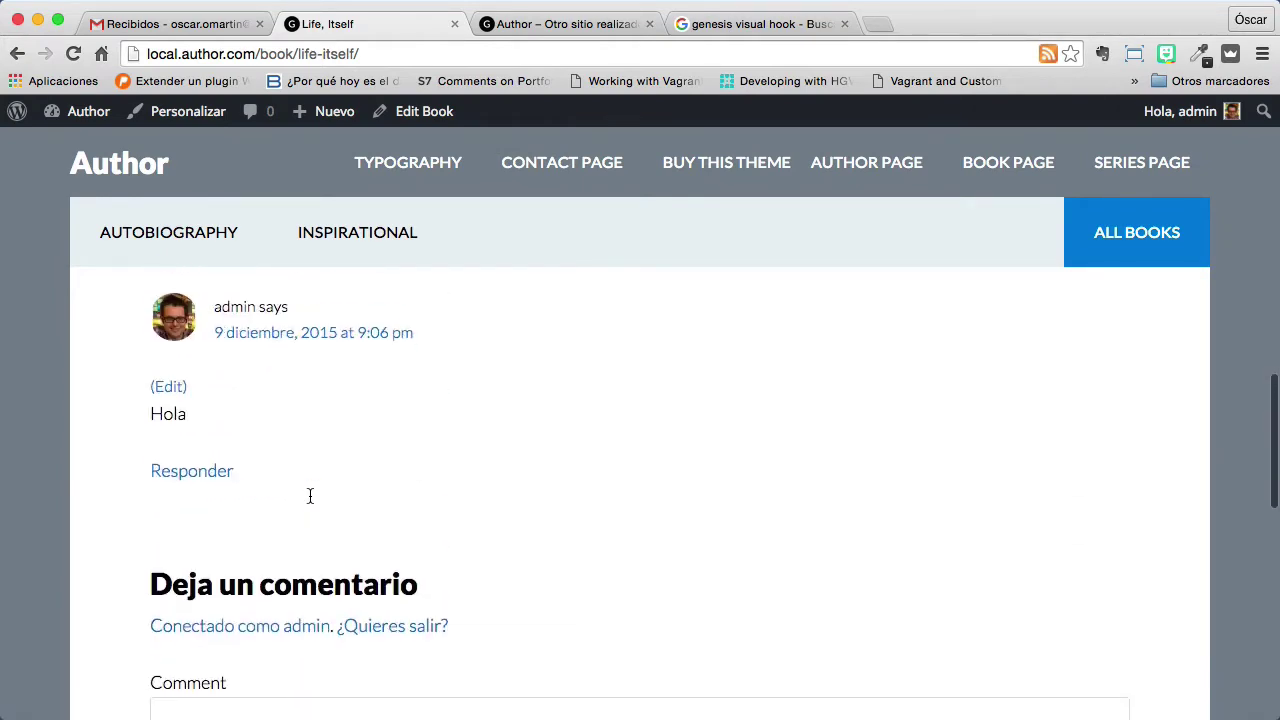
pyautogui.scroll(15, 320, 502)
# Return to the site's home page, open the Midnight on Earth book and check below its tags for a comment form.
pyautogui.click(130, 195)
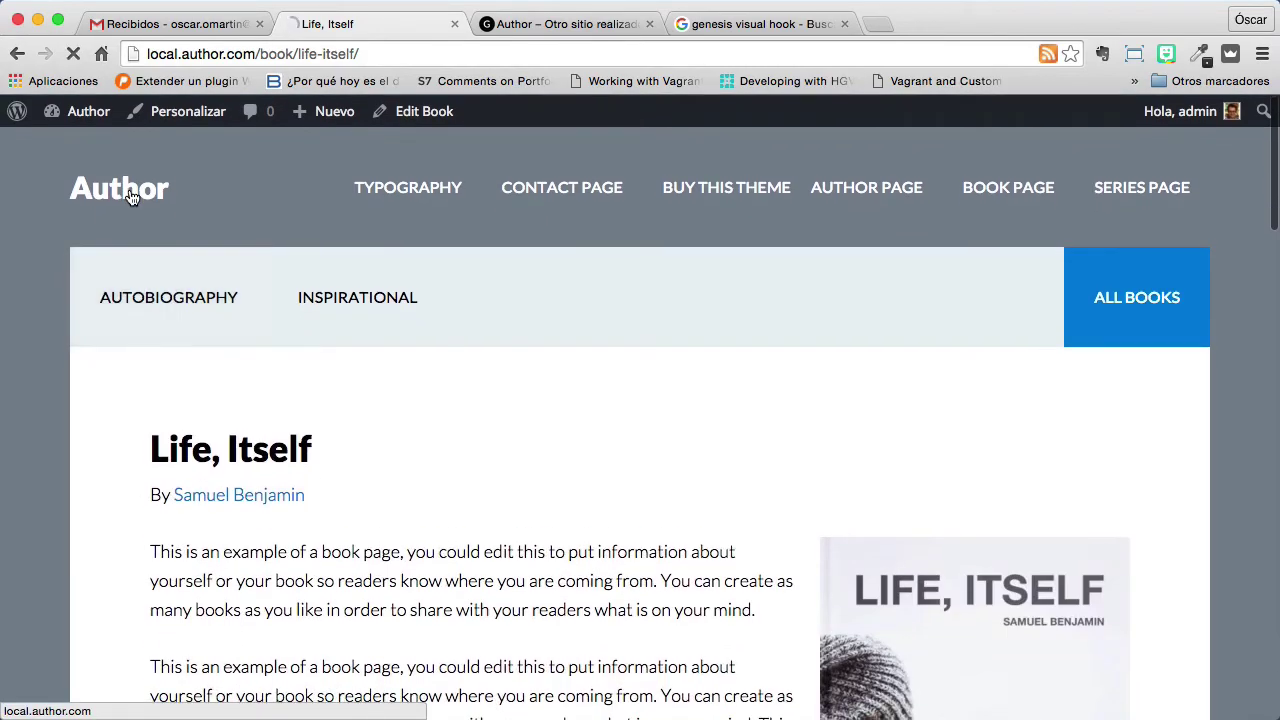
pyautogui.scroll(-10, 968, 515)
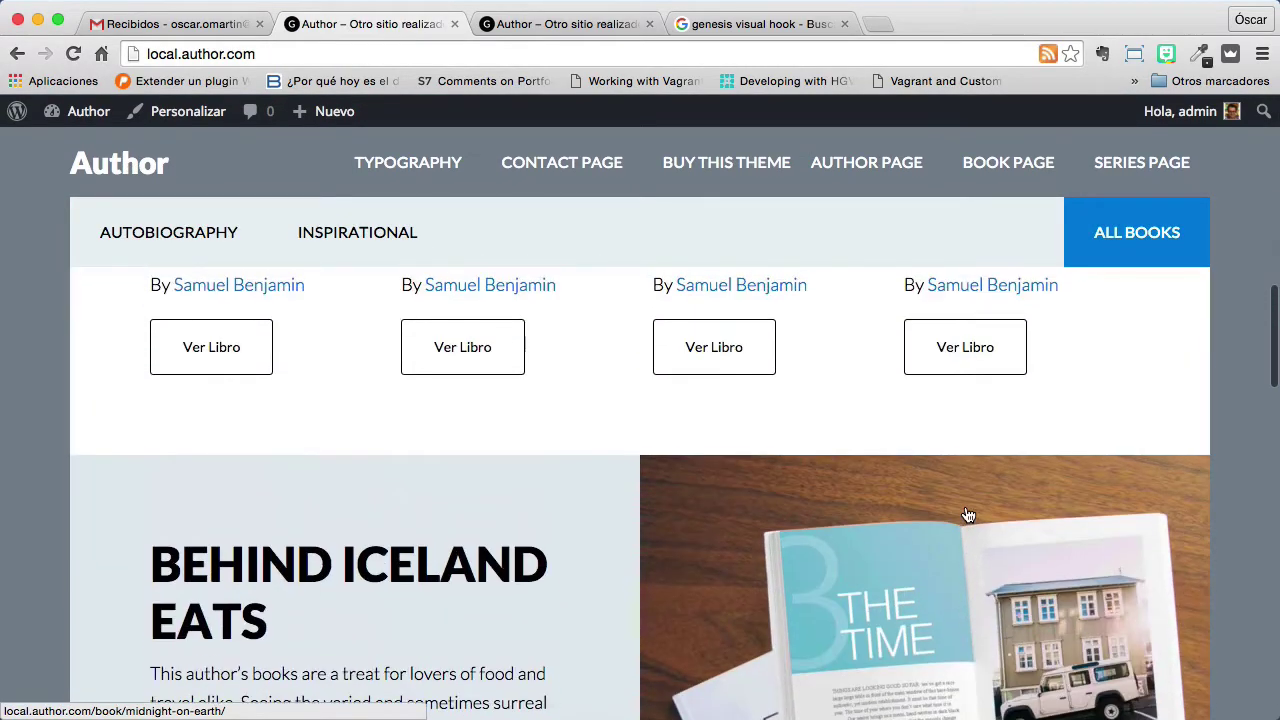
pyautogui.scroll(2, 968, 490)
pyautogui.click(966, 425)
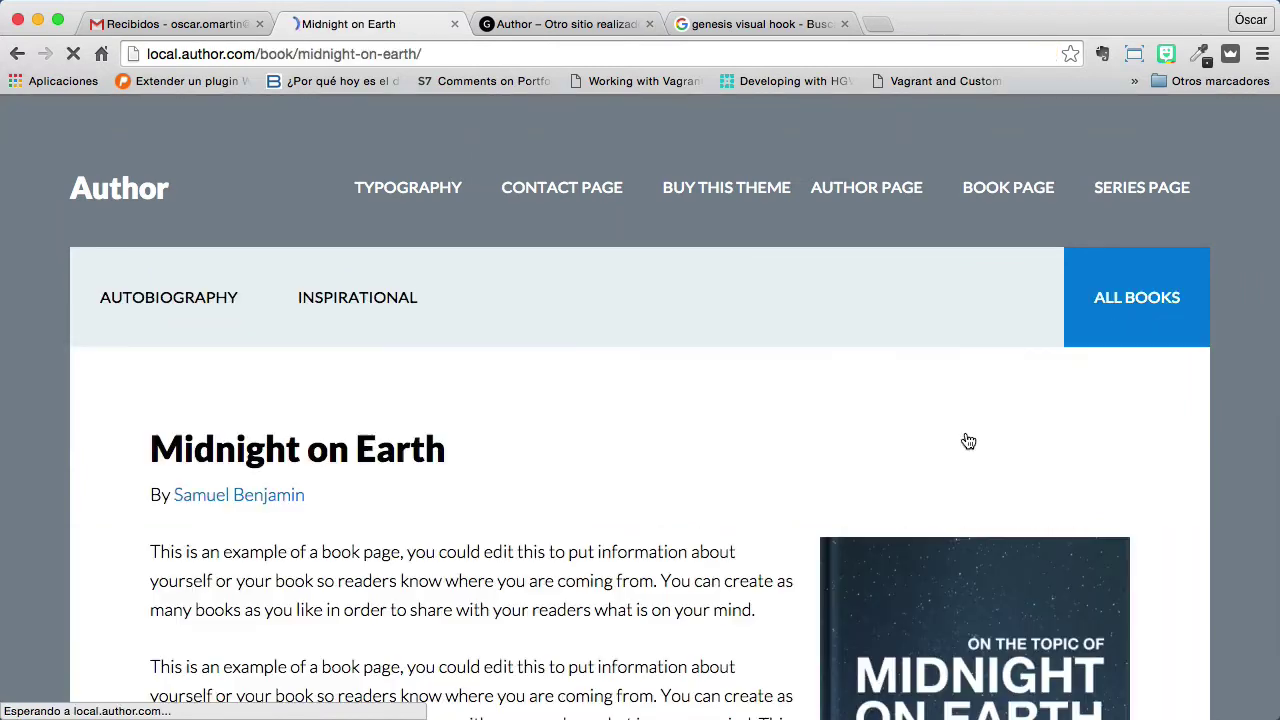
pyautogui.scroll(-12, 775, 457)
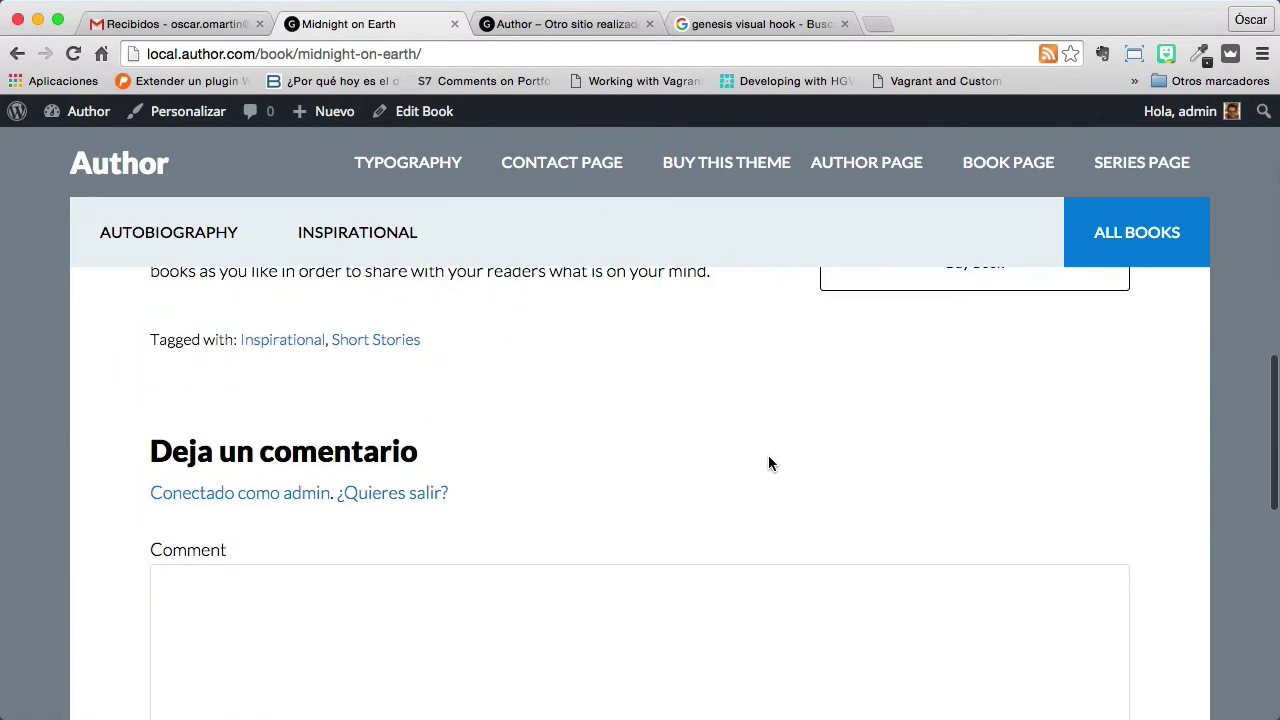
pyautogui.scroll(-3, 330, 535)
pyautogui.scroll(3, 334, 537)
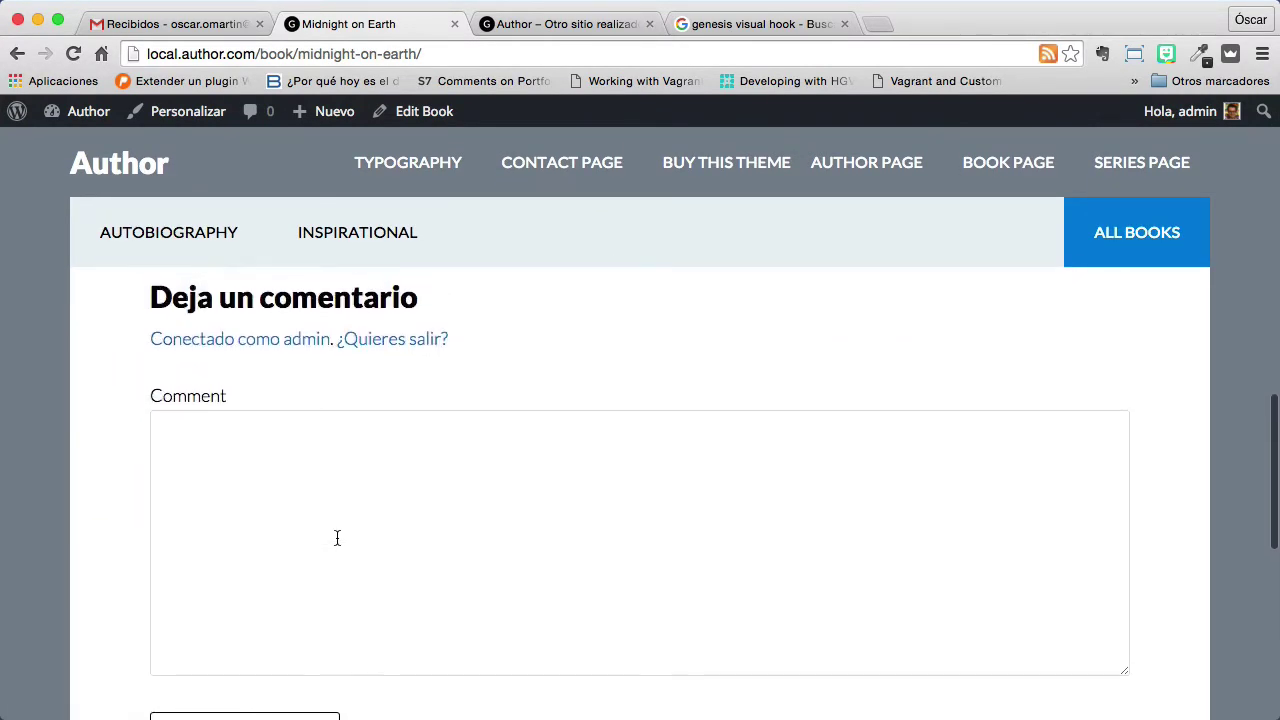
pyautogui.scroll(-2, 337, 538)
pyautogui.scroll(1, 350, 537)
pyautogui.scroll(4, 330, 535)
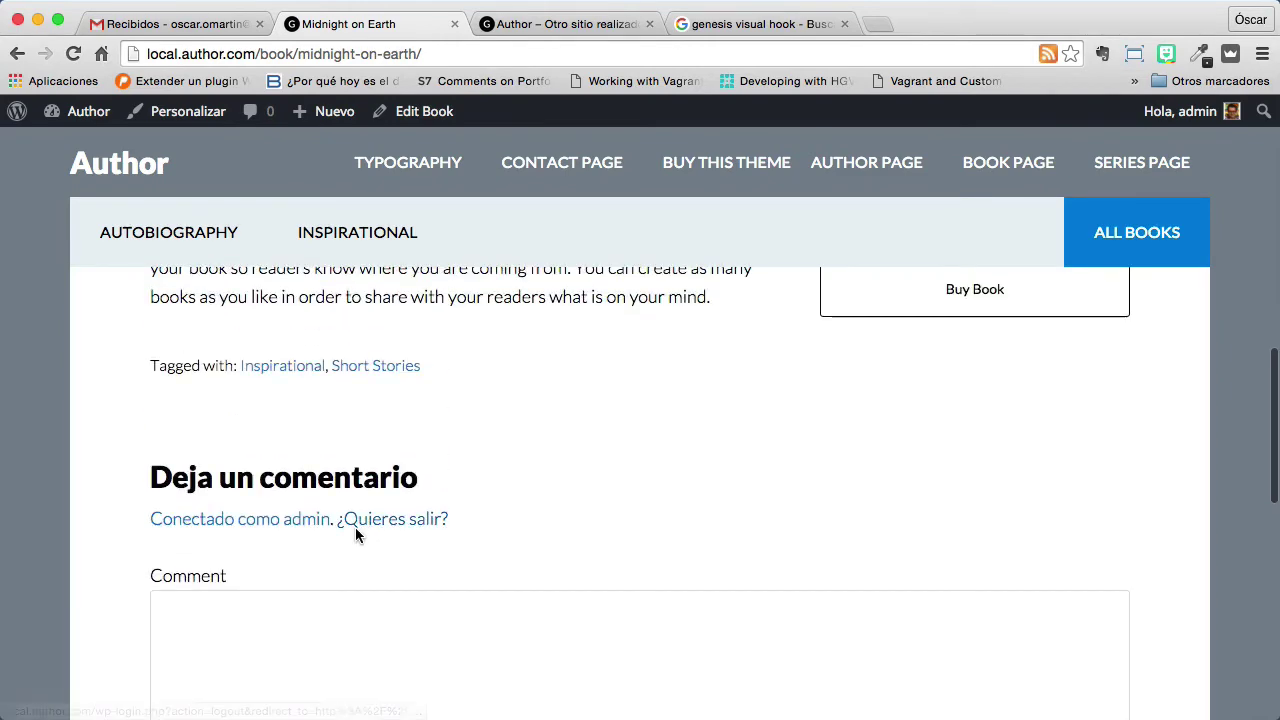
pyautogui.scroll(15, 355, 530)
pyautogui.scroll(1, 343, 530)
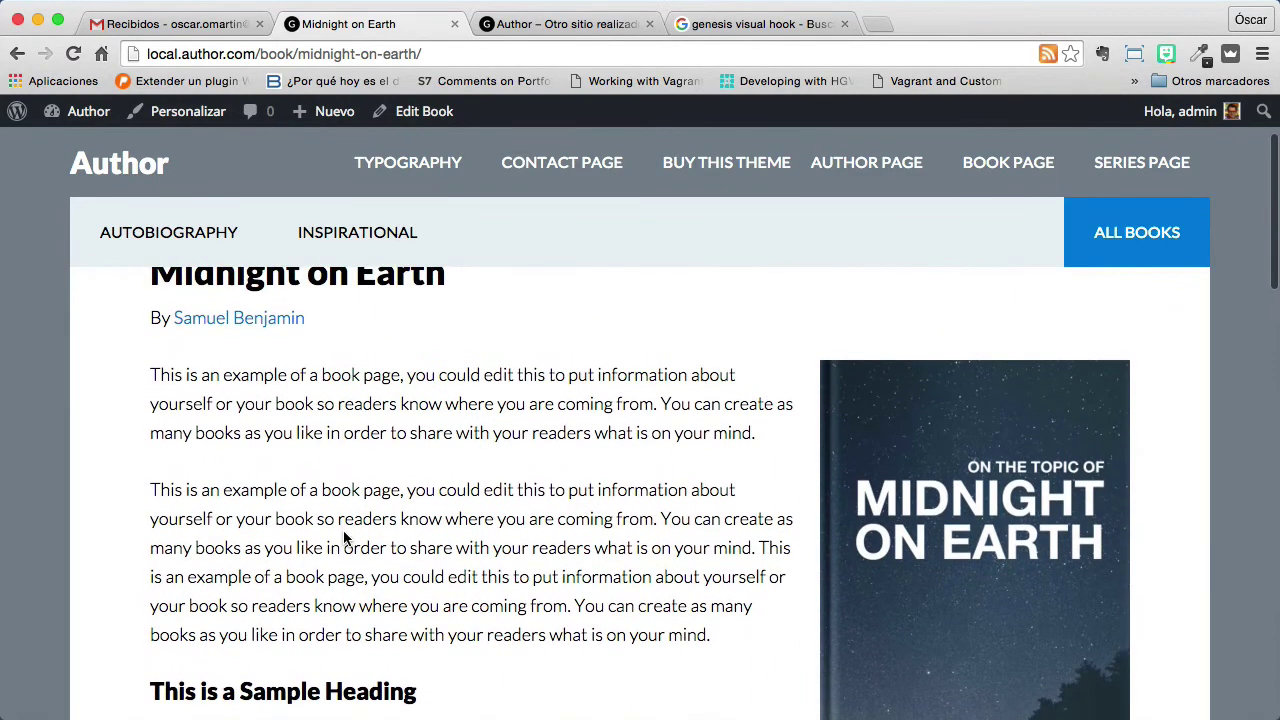
pyautogui.scroll(3, 353, 538)
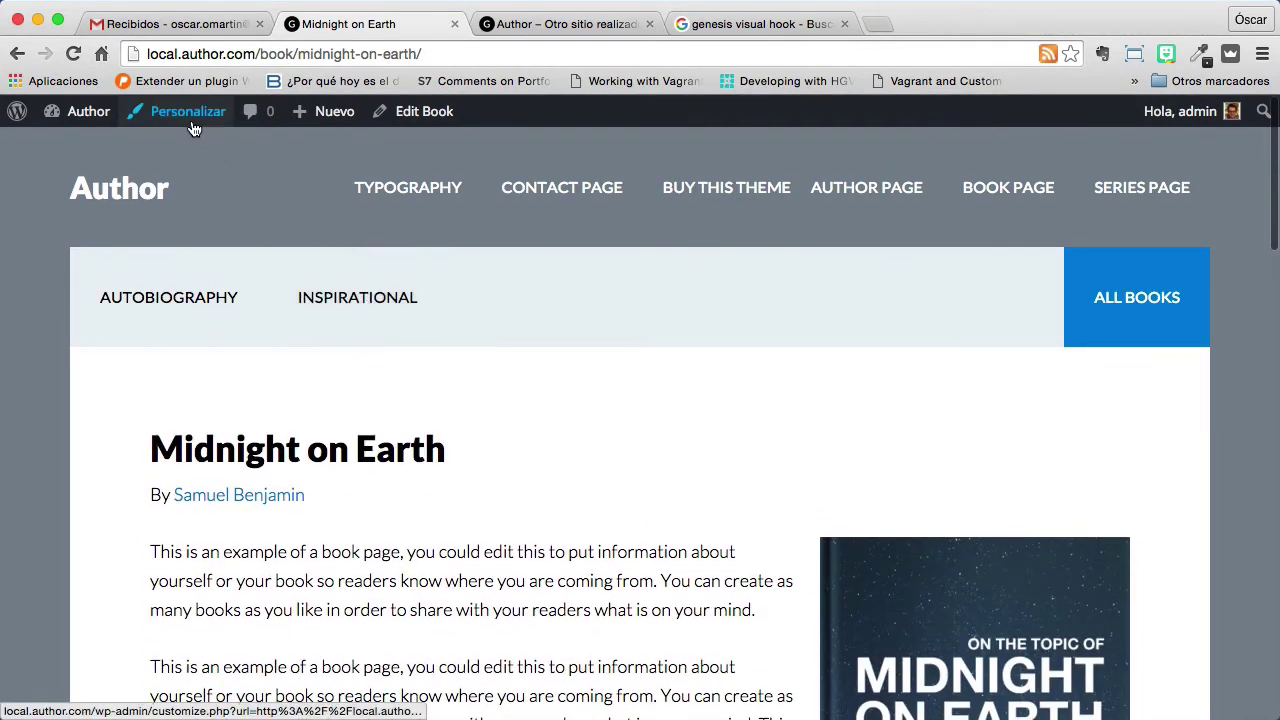
# Go back to the dashboard, reopen the Genesis Simple Hooks settings and enlarge the wp_head code box to show all the code.
pyautogui.moveTo(100, 123)
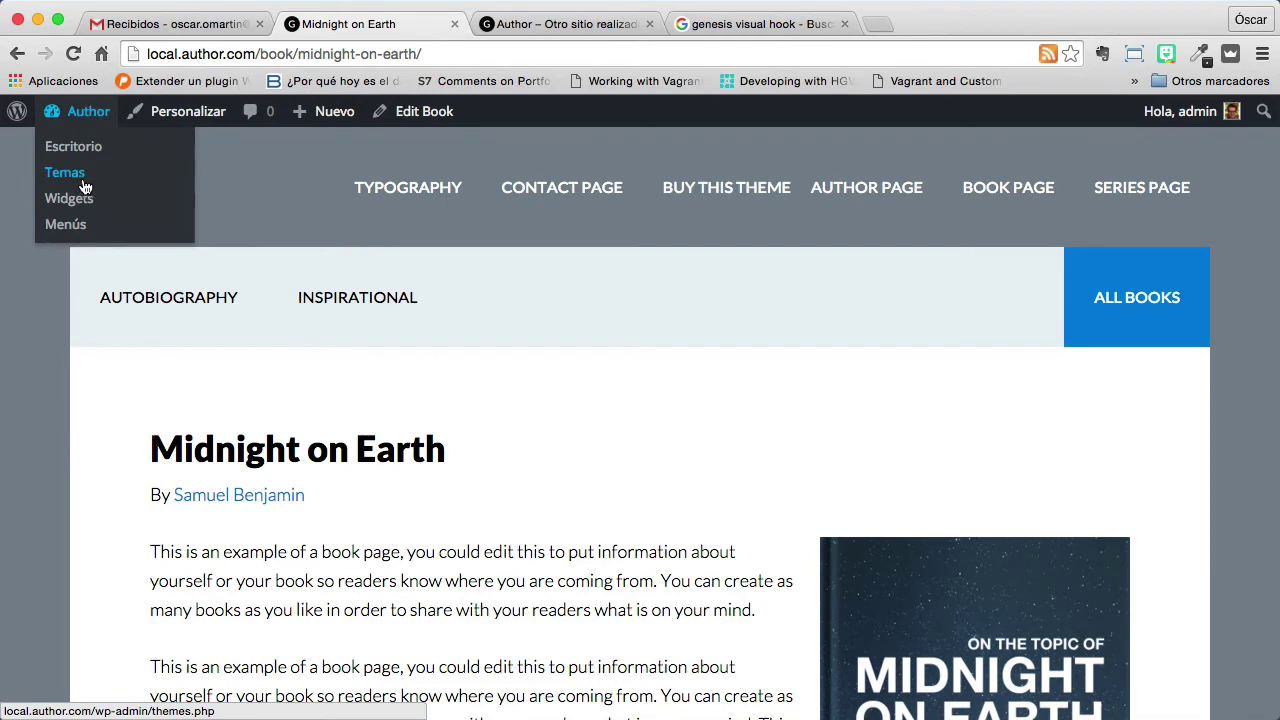
pyautogui.click(74, 148)
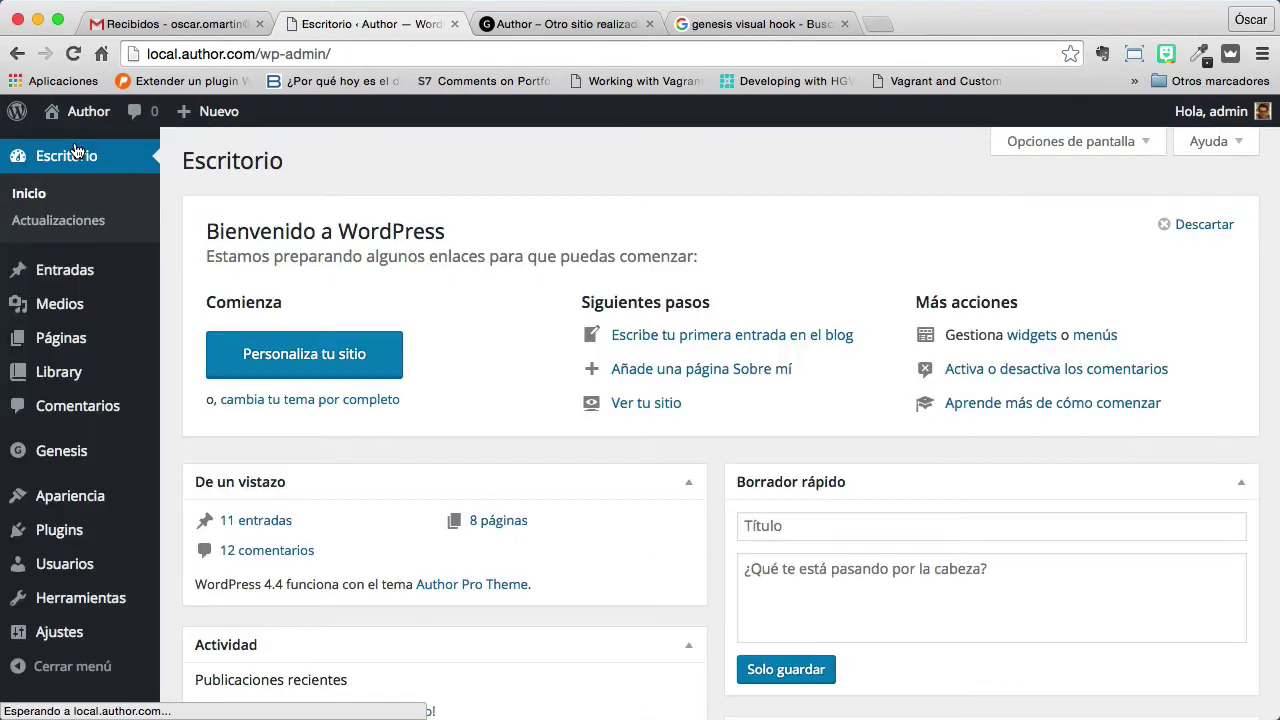
pyautogui.moveTo(100, 310)
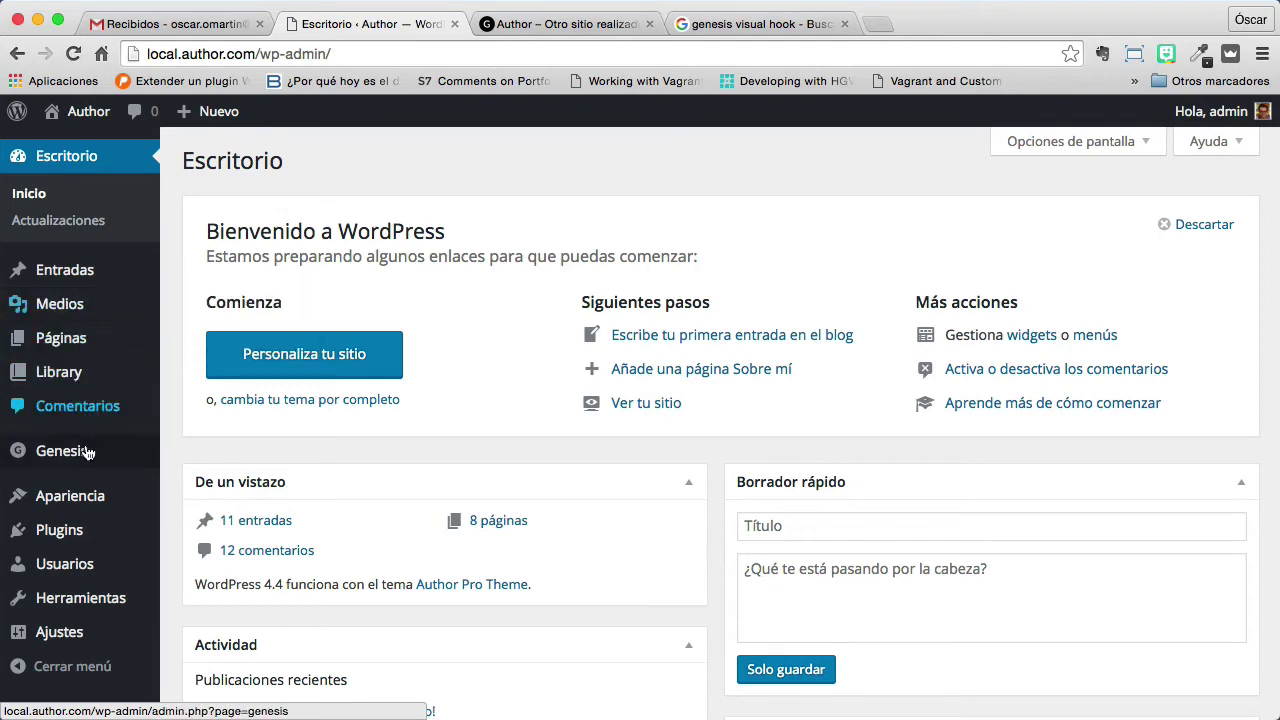
pyautogui.moveTo(152, 457)
pyautogui.click(252, 538)
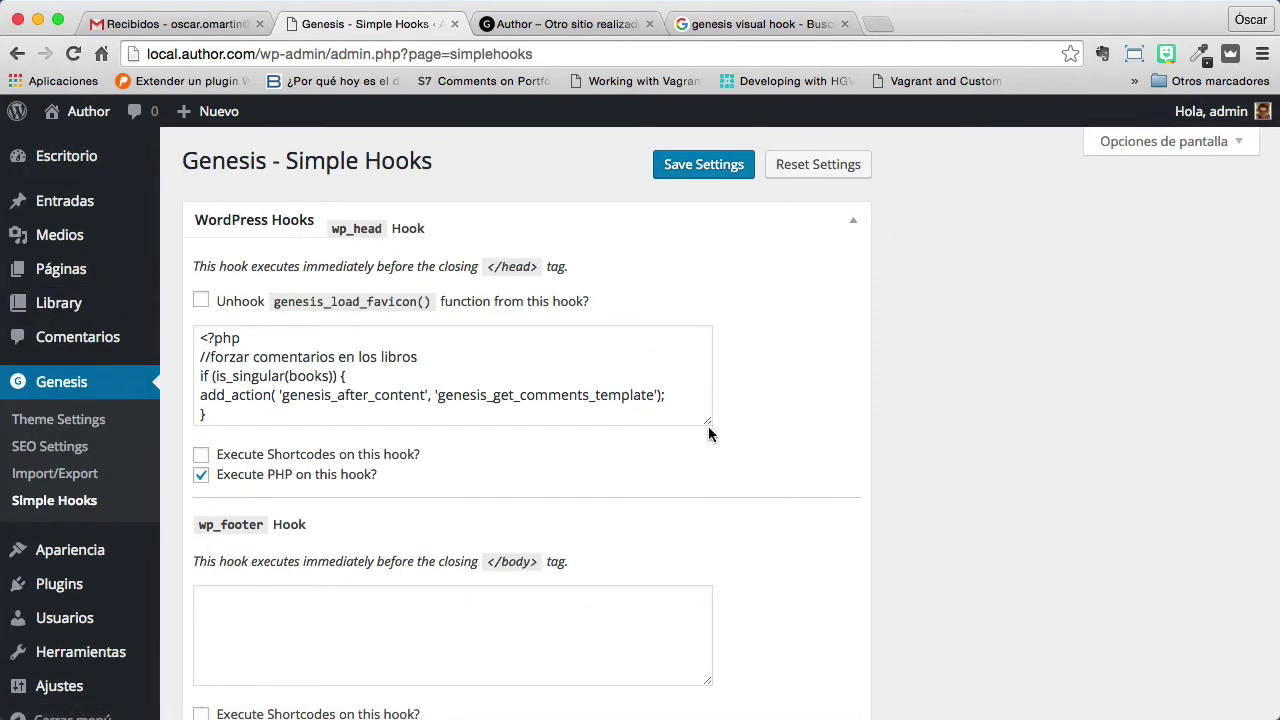
pyautogui.moveTo(709, 420); pyautogui.dragTo(708, 478)
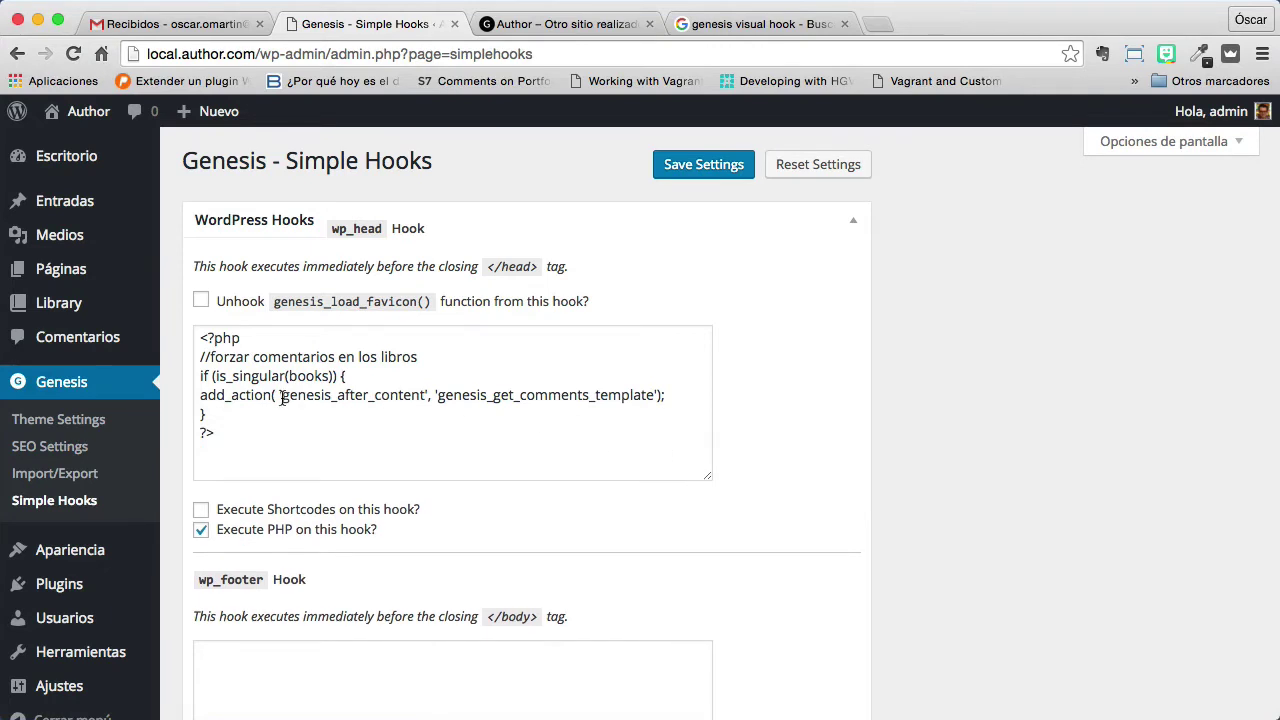
# Examine the genesis_after_content hook name in the add_action line of the wp_head code.
pyautogui.moveTo(282, 397); pyautogui.dragTo(418, 397)
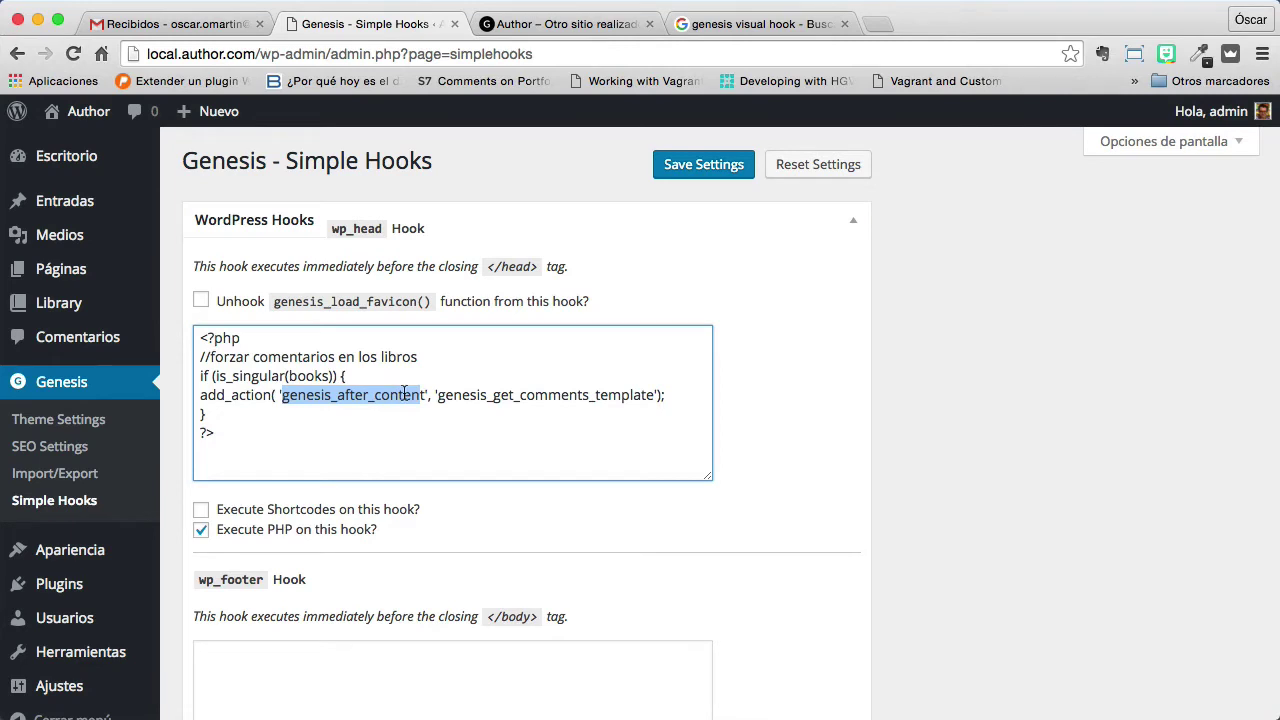
pyautogui.click(352, 400)
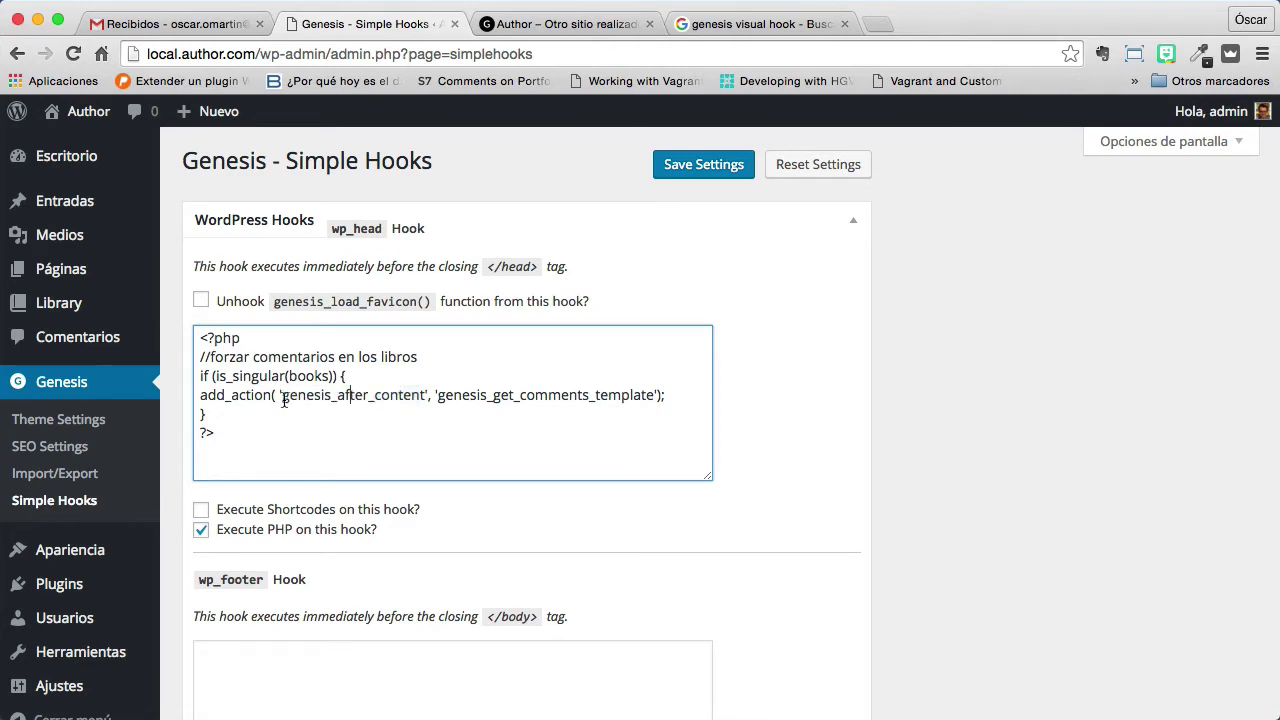
pyautogui.moveTo(281, 397); pyautogui.dragTo(425, 395)
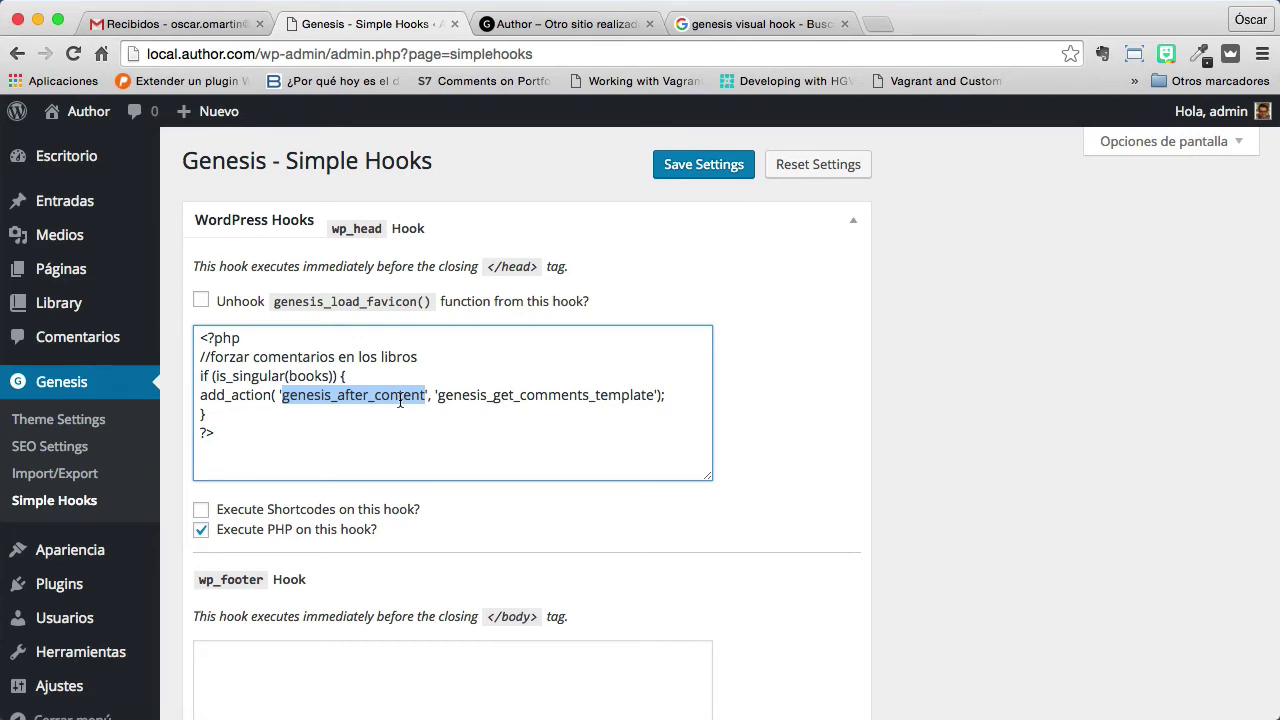
pyautogui.click(363, 413)
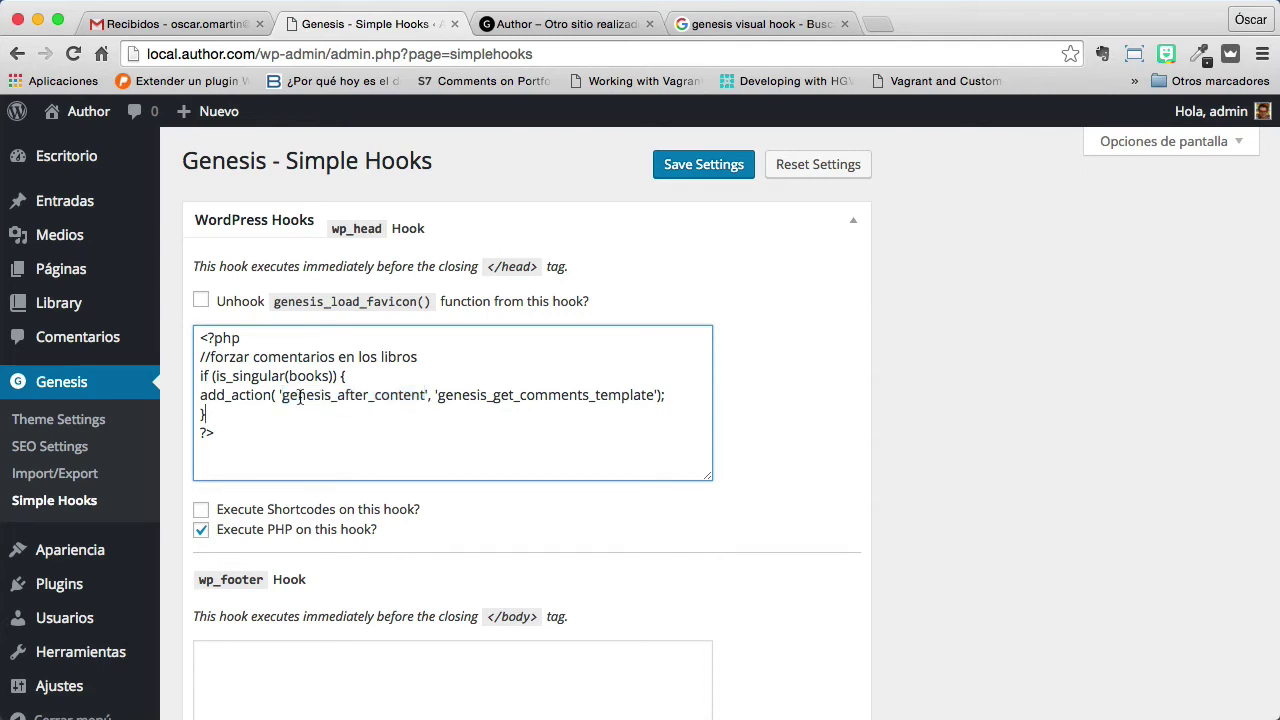
pyautogui.moveTo(316, 399); pyautogui.dragTo(424, 399)
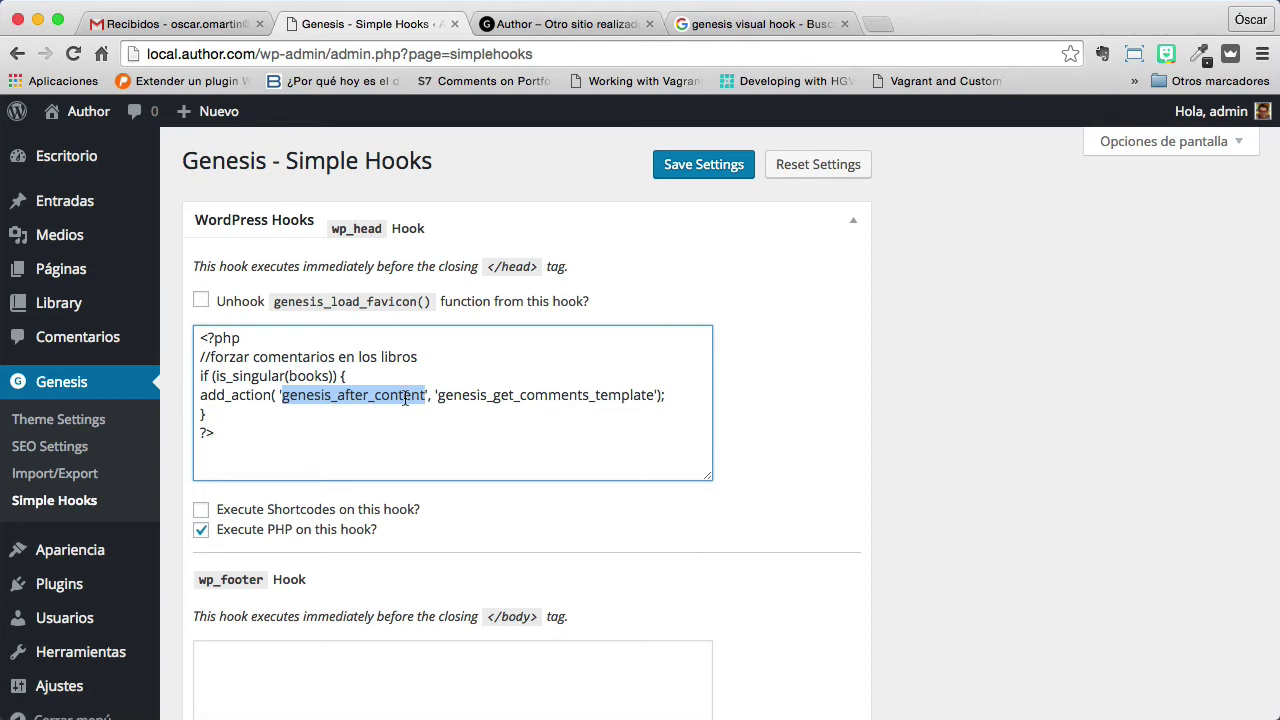
pyautogui.click(398, 415)
pyautogui.moveTo(283, 397); pyautogui.dragTo(418, 399)
pyautogui.click(417, 415)
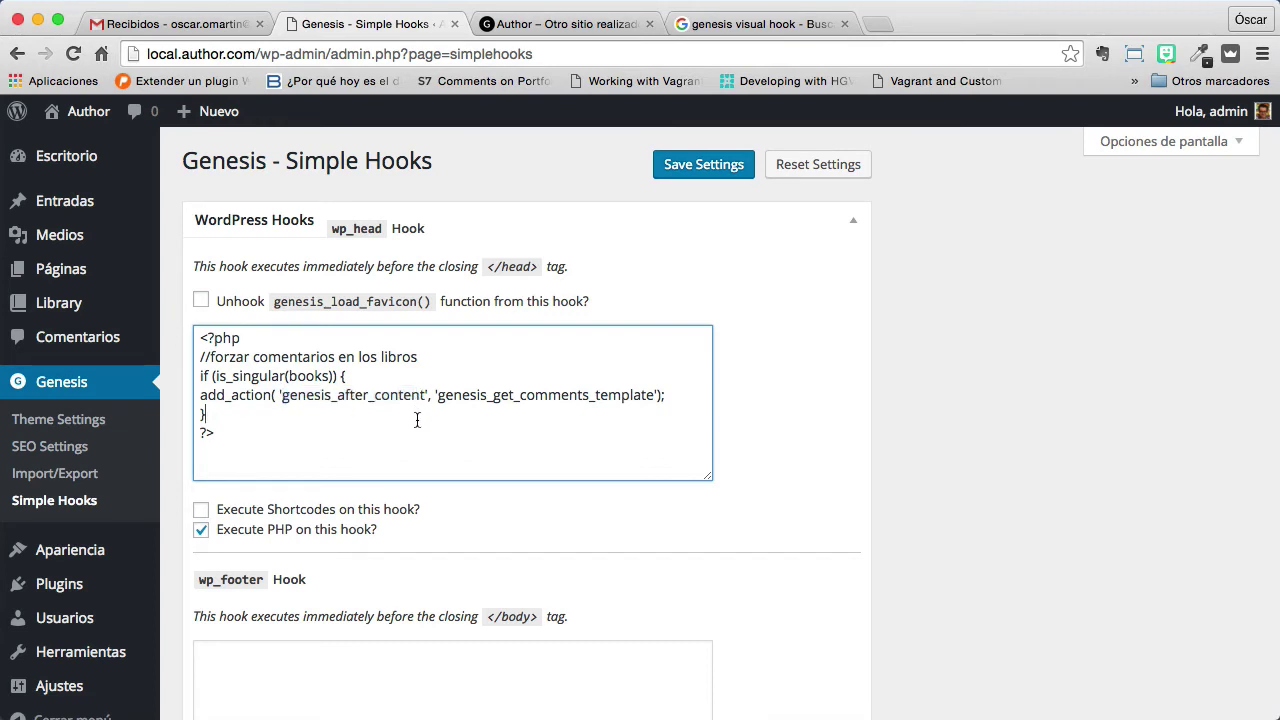
# Activate the Genesis Visual Hook Guide plugin in the list of installed plugins.
pyautogui.click(76, 586)
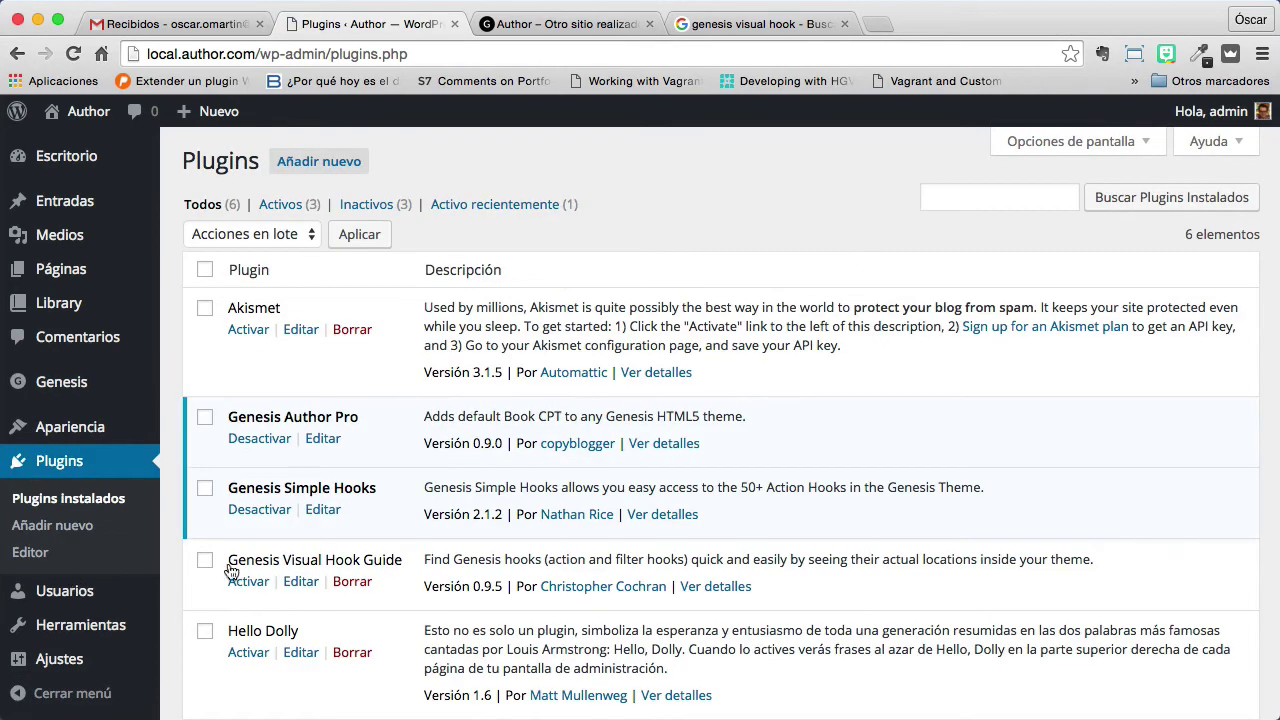
pyautogui.scroll(-2, 231, 570)
pyautogui.moveTo(229, 488); pyautogui.dragTo(406, 487)
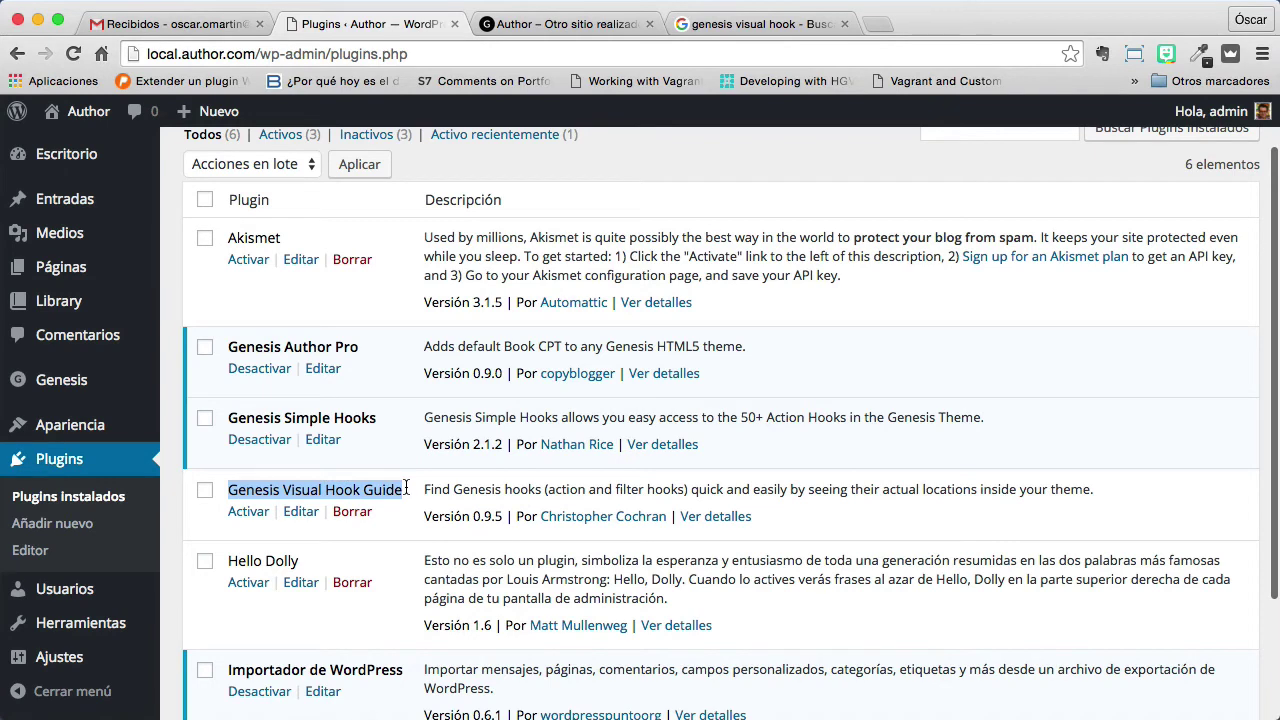
pyautogui.click(248, 512)
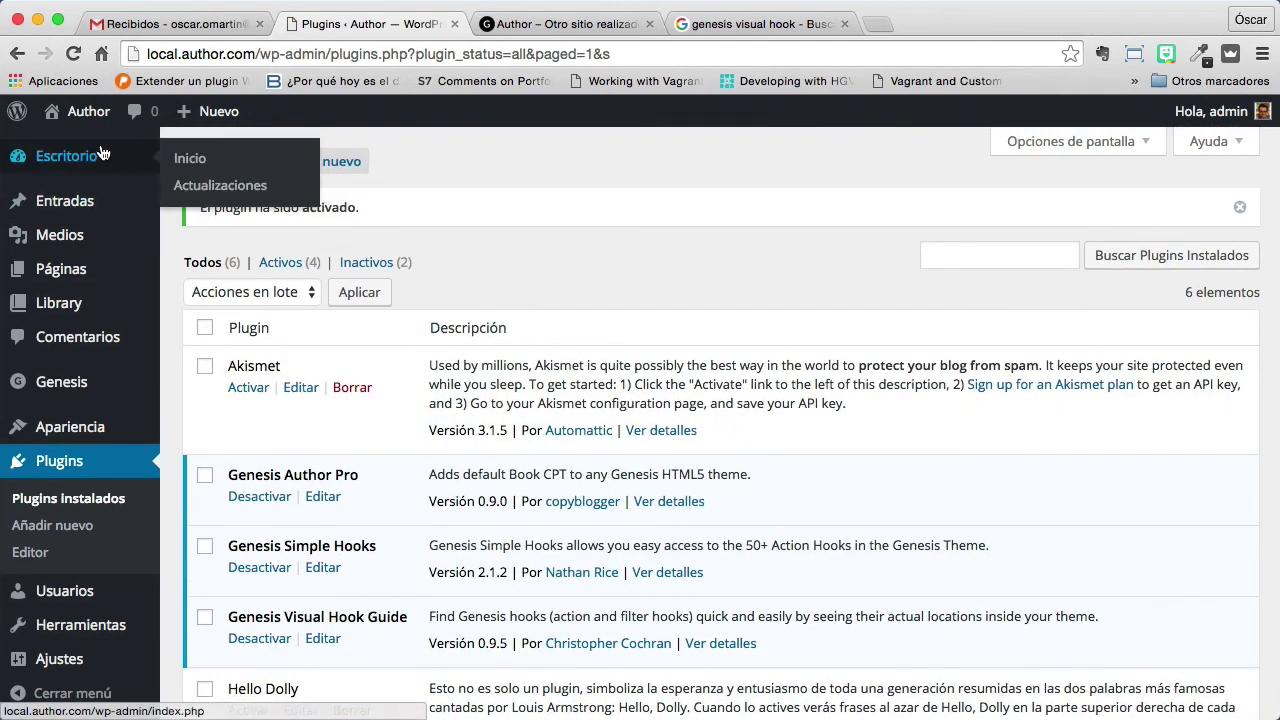
# Visit the site's home page, open the Life, Itself book and check the comments section below its tags.
pyautogui.moveTo(78, 116)
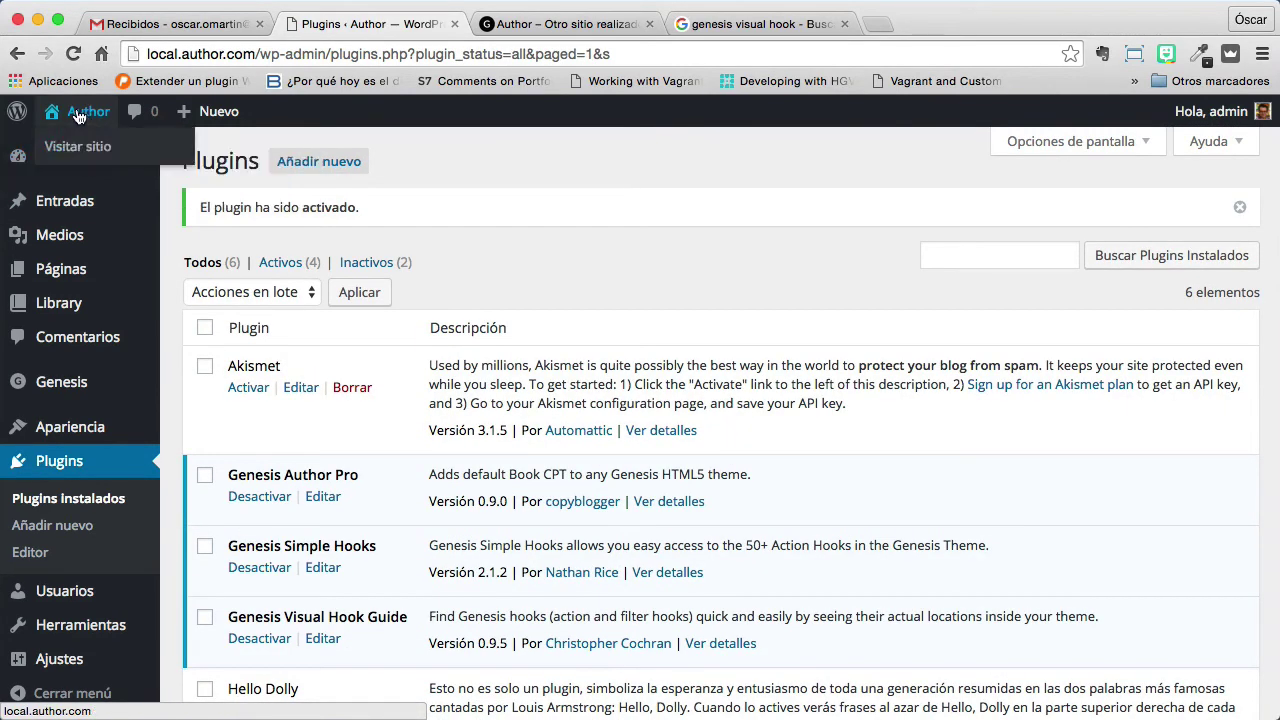
pyautogui.click(80, 146)
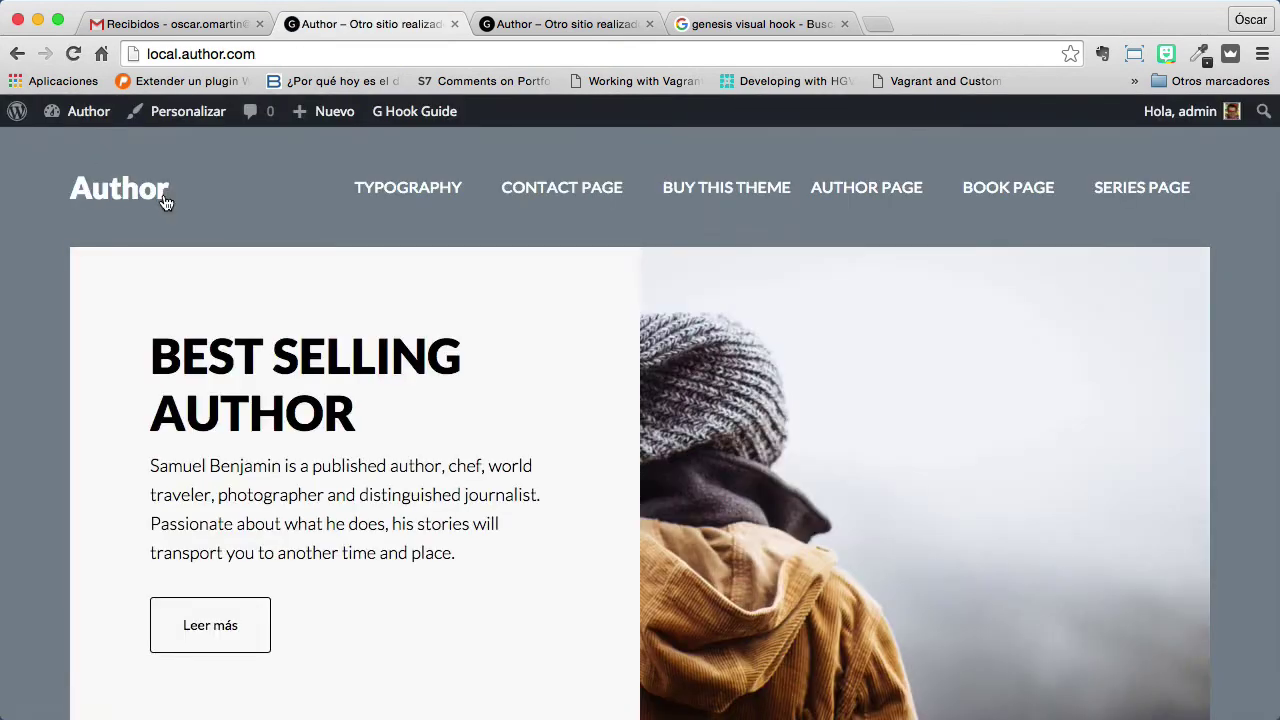
pyautogui.scroll(-10, 420, 340)
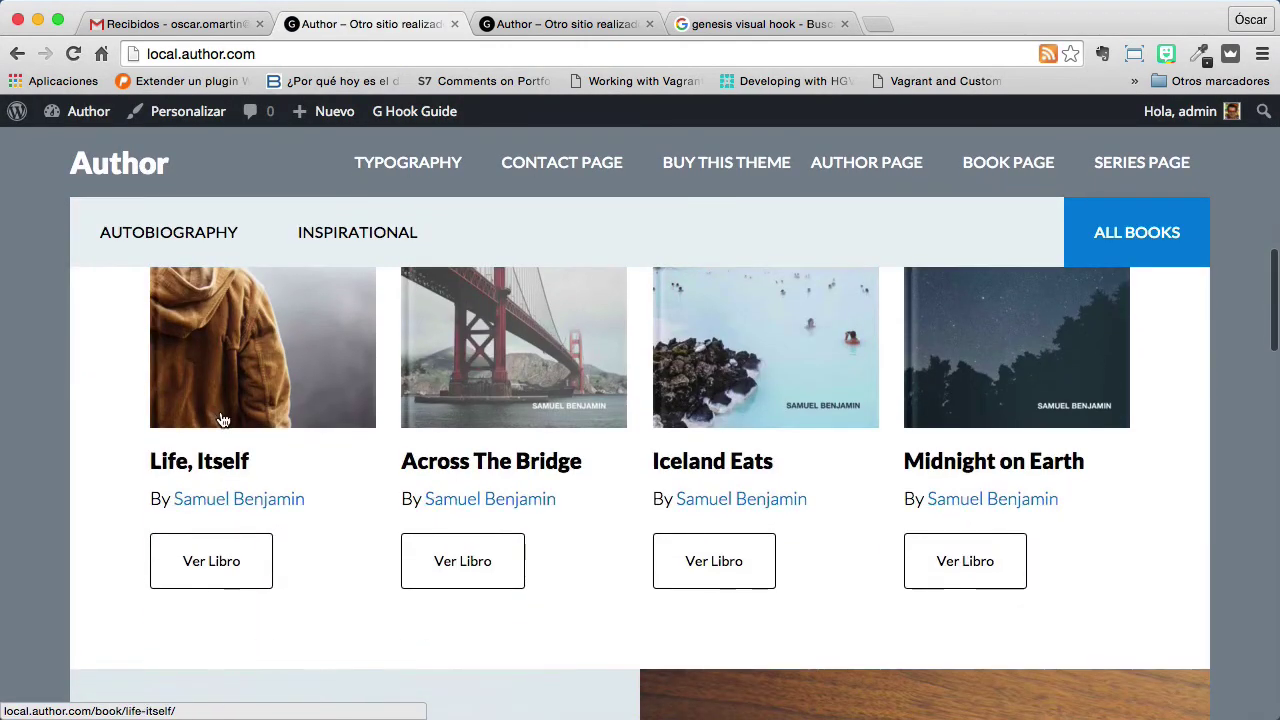
pyautogui.click(222, 420)
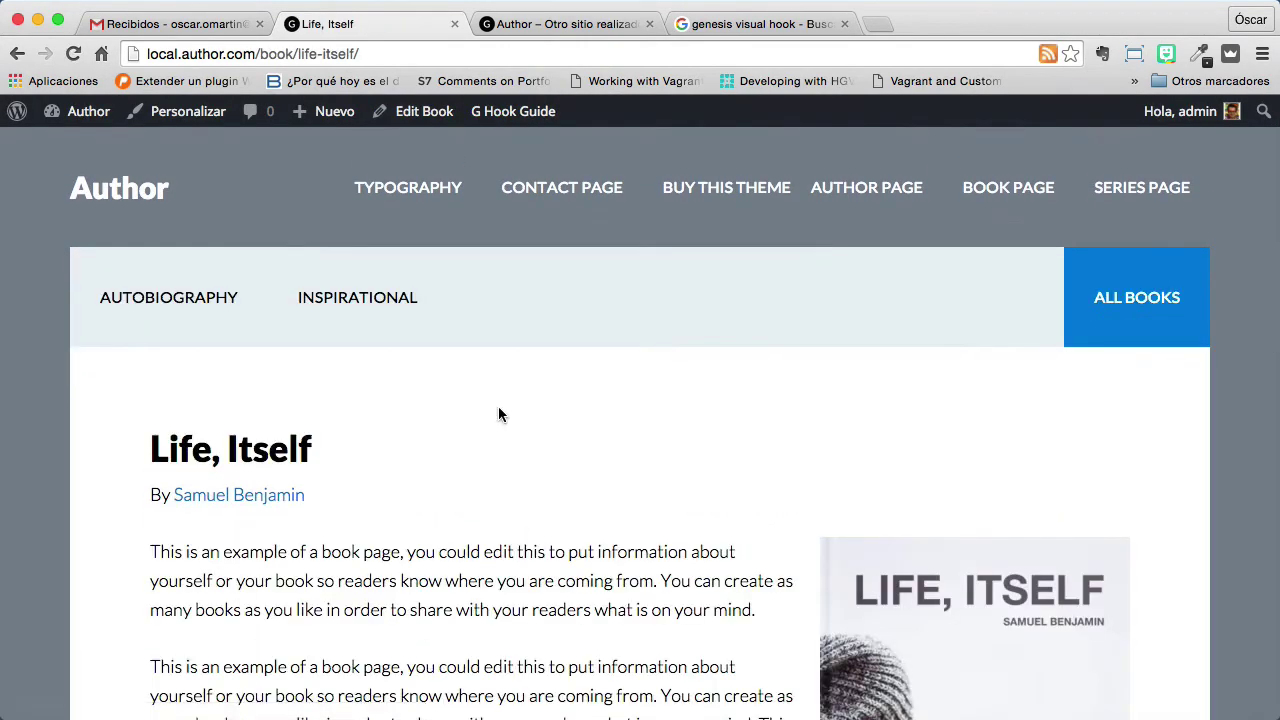
pyautogui.scroll(-10, 499, 414)
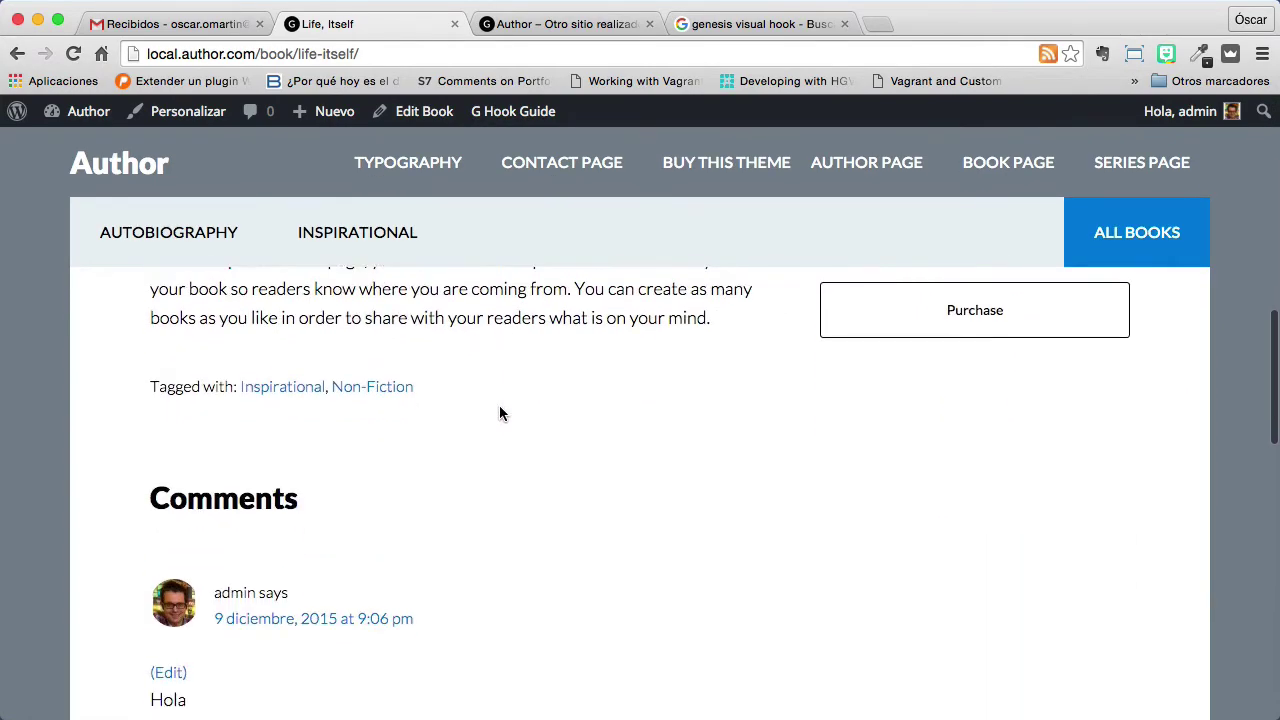
pyautogui.scroll(-3, 500, 414)
pyautogui.scroll(15, 500, 414)
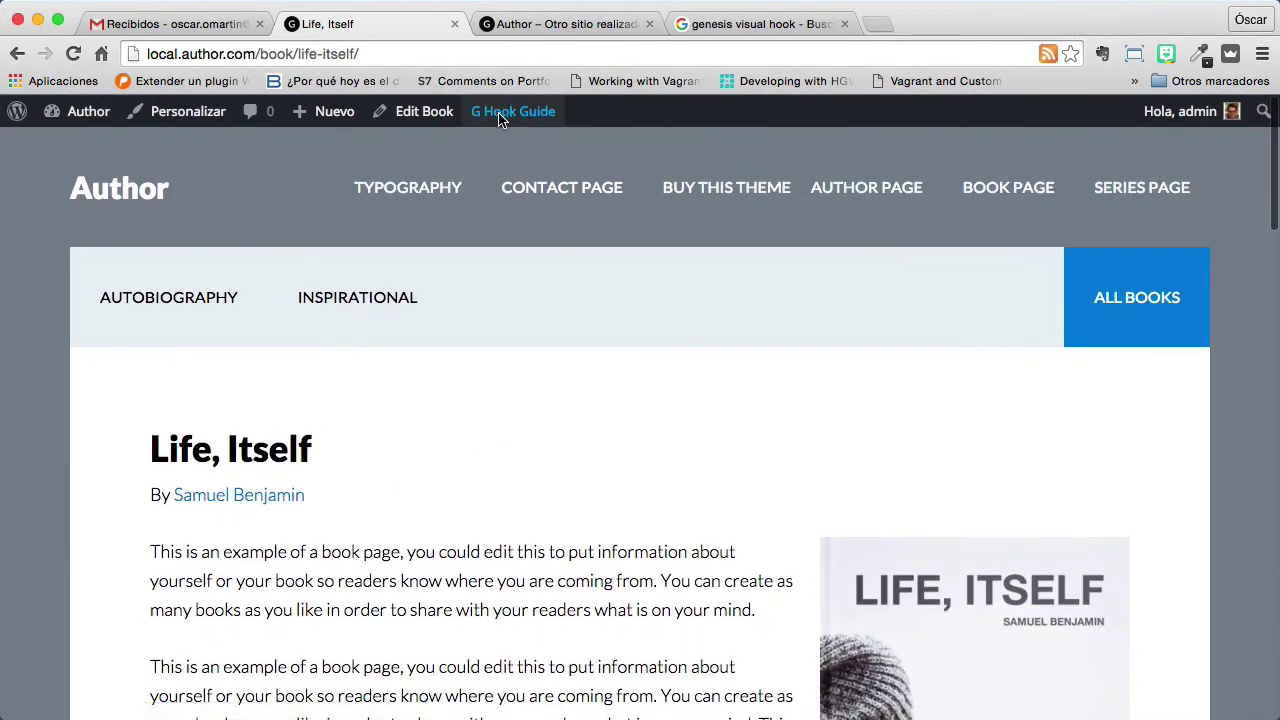
# Display the Genesis action hooks on the Life, Itself page and locate the hooks just above the Comments heading.
pyautogui.moveTo(503, 121)
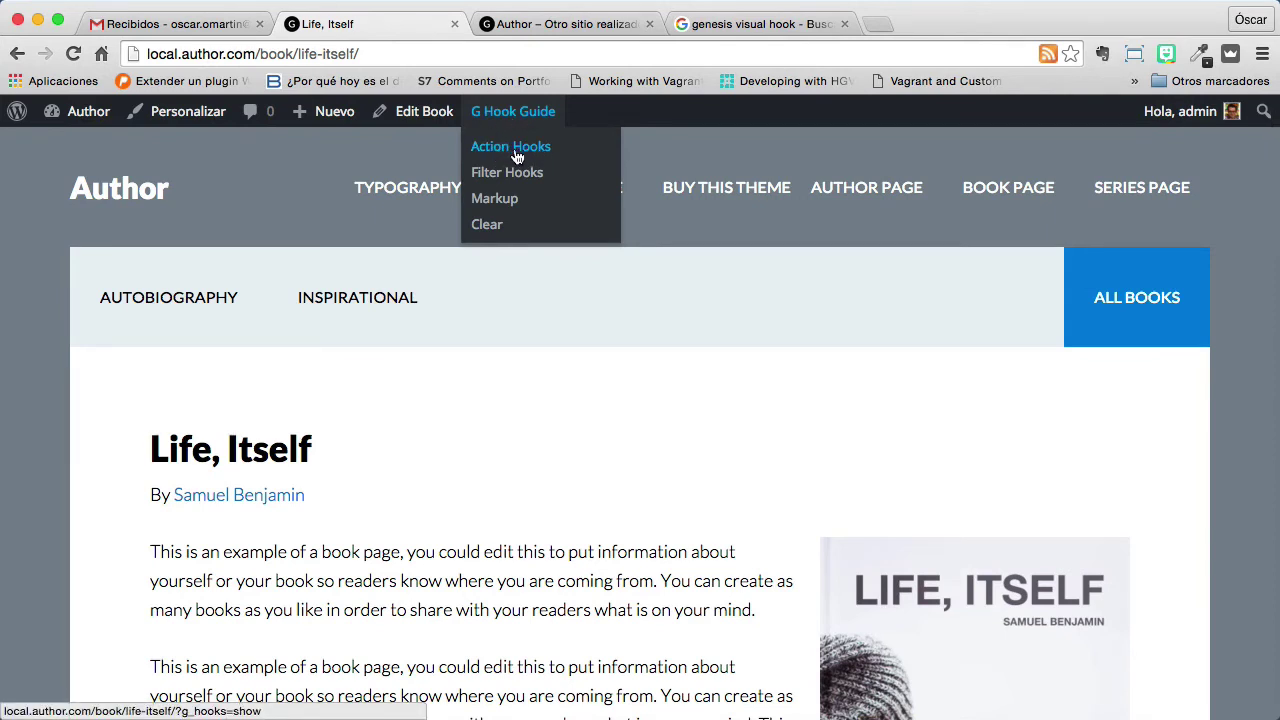
pyautogui.click(517, 150)
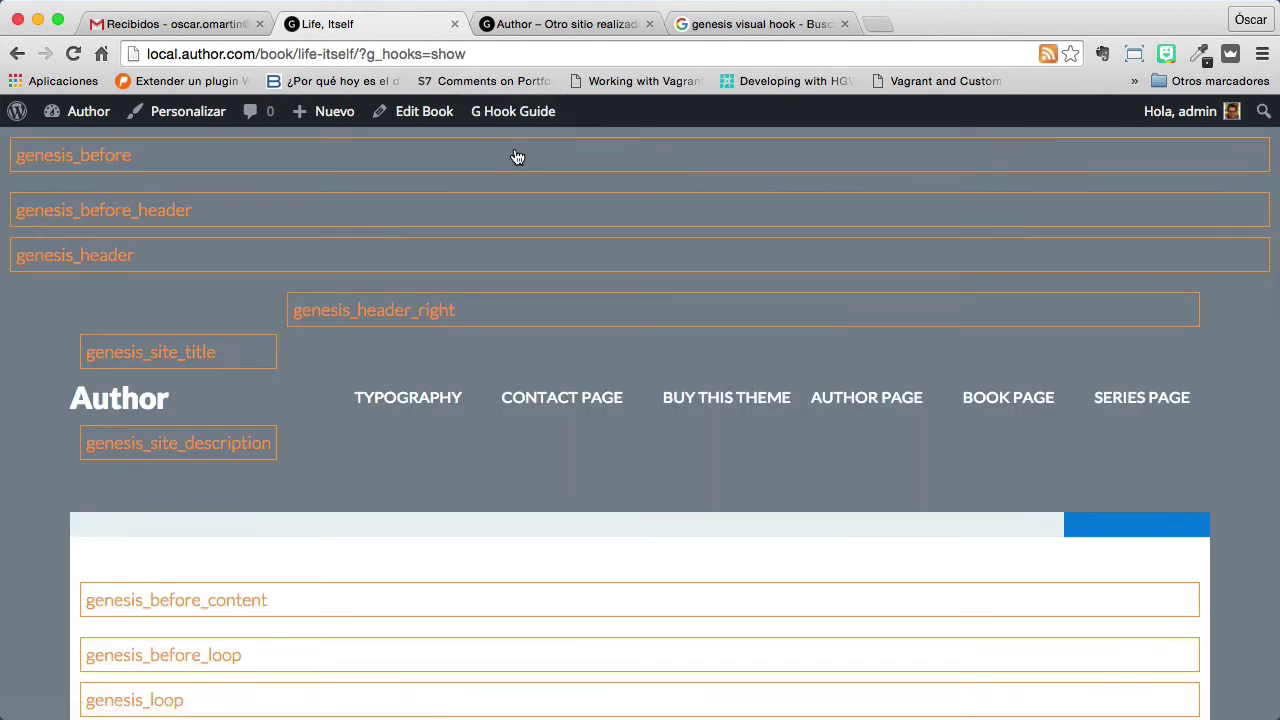
pyautogui.scroll(-10, 437, 329)
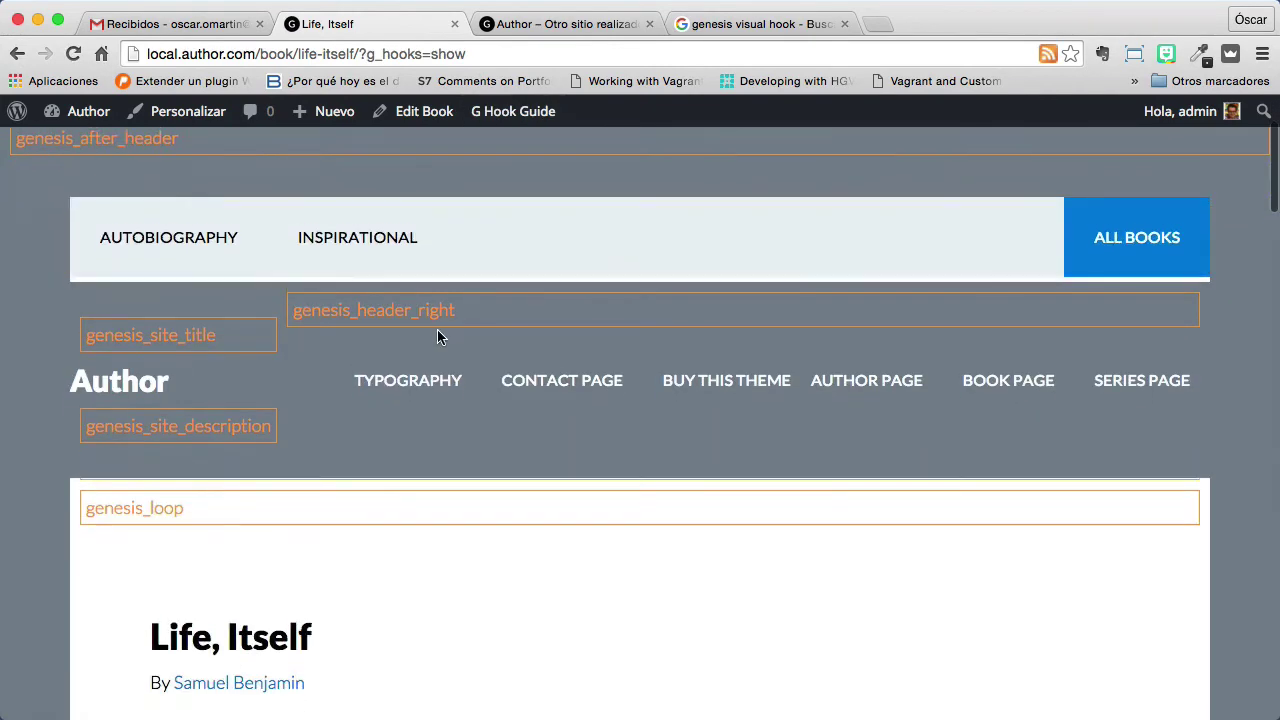
pyautogui.scroll(-8, 563, 503)
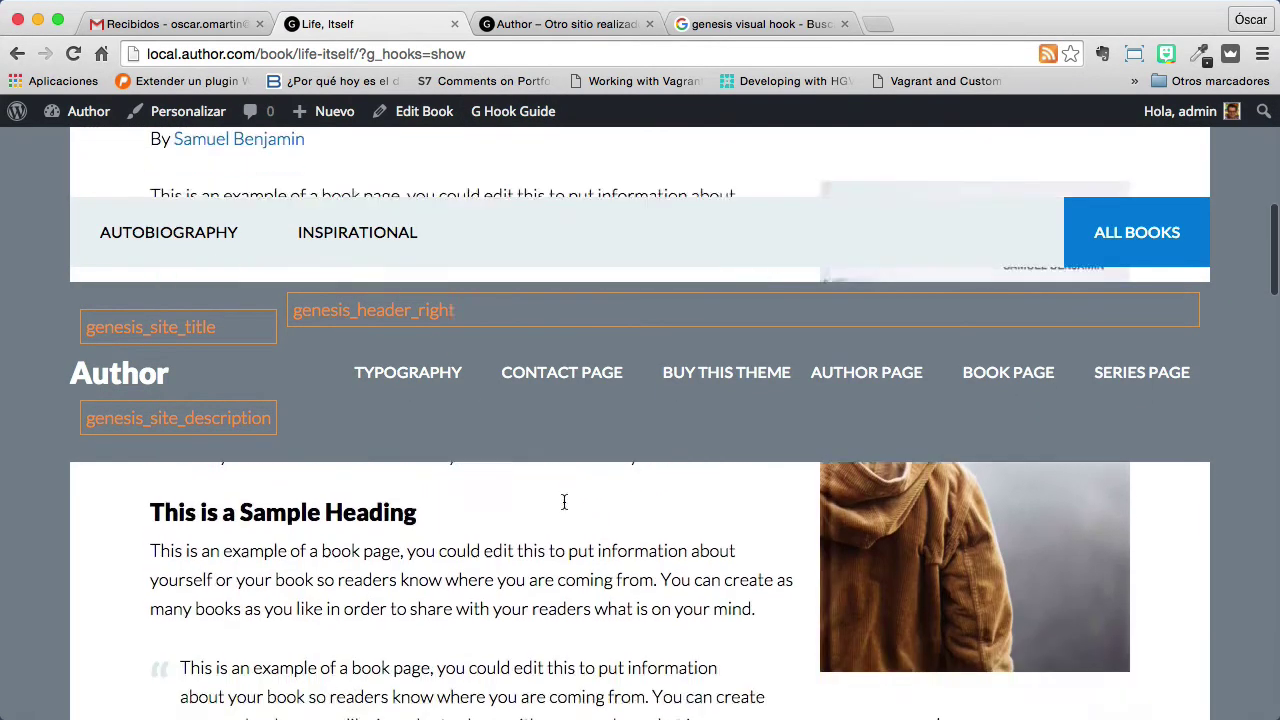
pyautogui.scroll(-3, 563, 530)
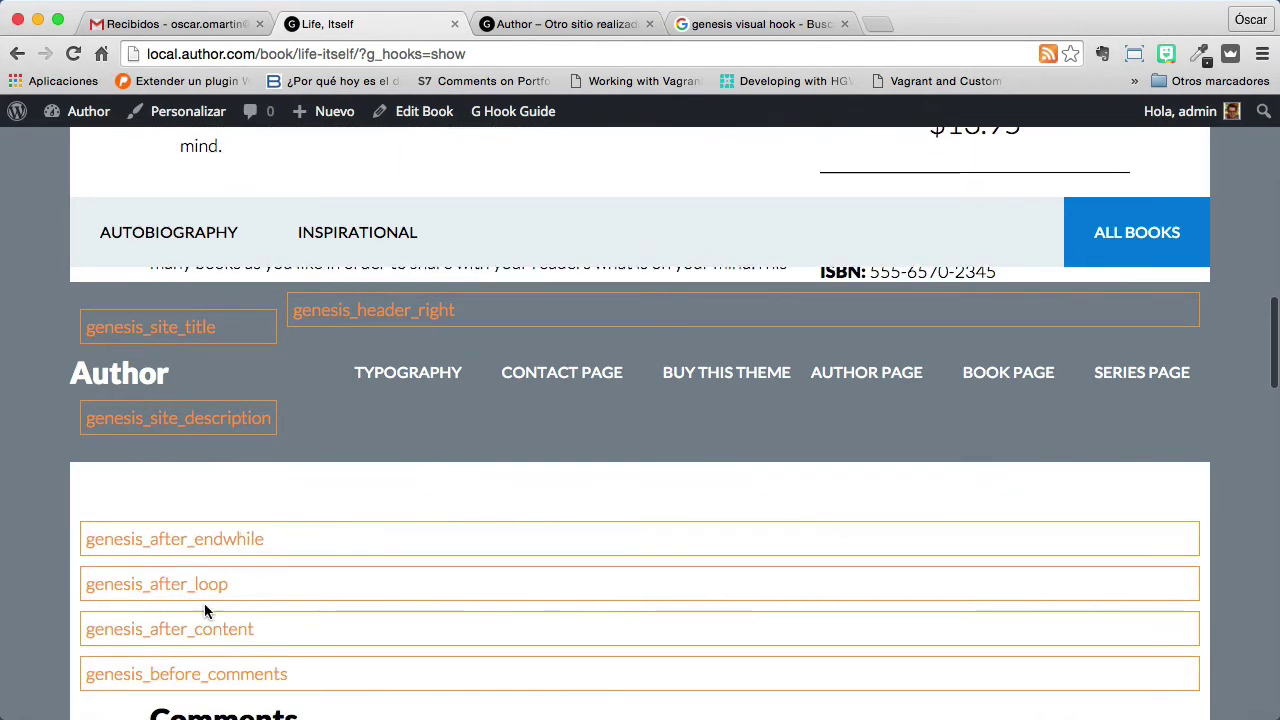
pyautogui.scroll(-2, 219, 610)
pyautogui.scroll(2, 219, 610)
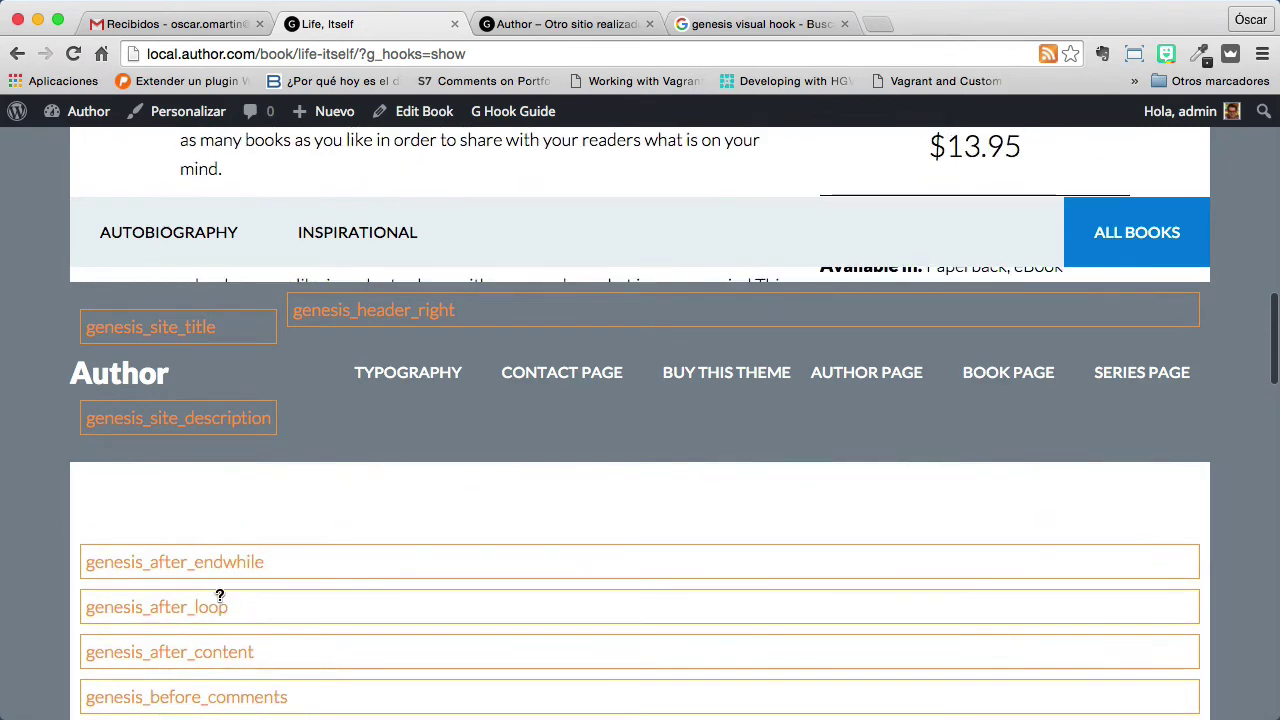
# Examine the genesis_after_endwhile, genesis_after_loop and genesis_after_content hook positions between the book content and the comments.
pyautogui.moveTo(262, 571); pyautogui.dragTo(114, 563)
pyautogui.click(90, 572)
pyautogui.doubleClick(88, 571)
pyautogui.moveTo(268, 616); pyautogui.dragTo(89, 612)
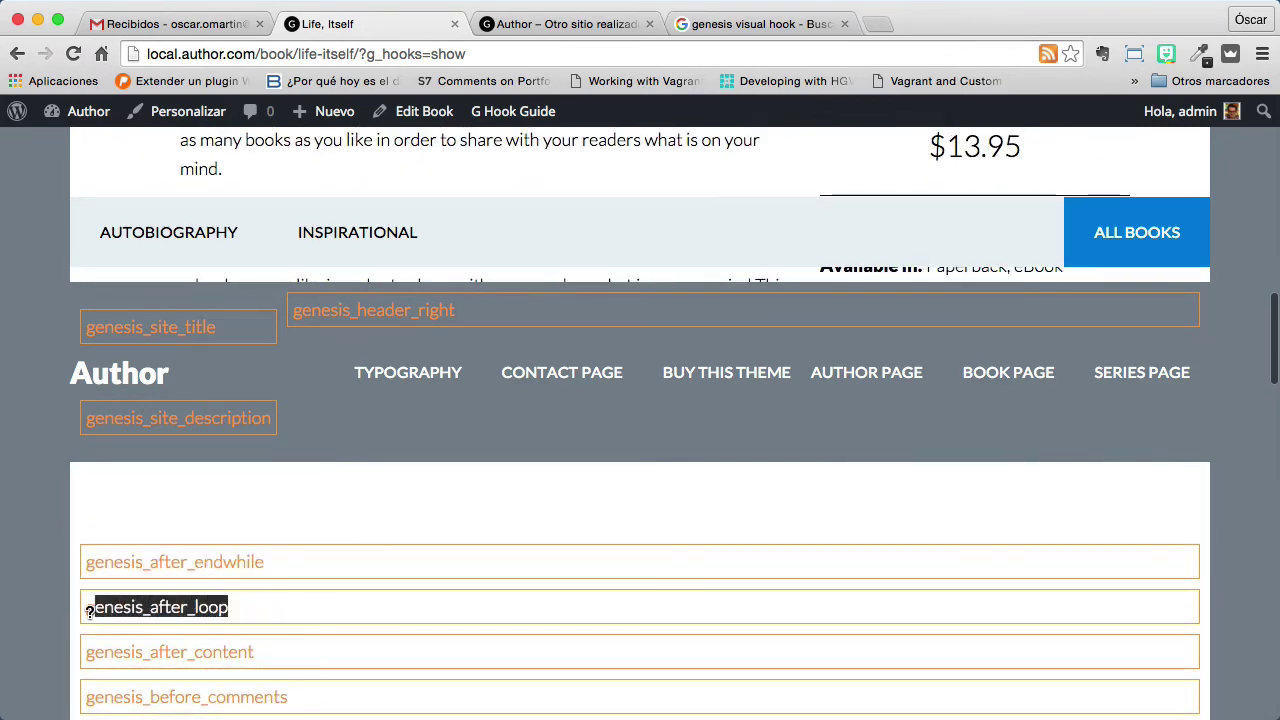
pyautogui.scroll(-1, 326, 598)
pyautogui.moveTo(326, 590); pyautogui.dragTo(102, 565)
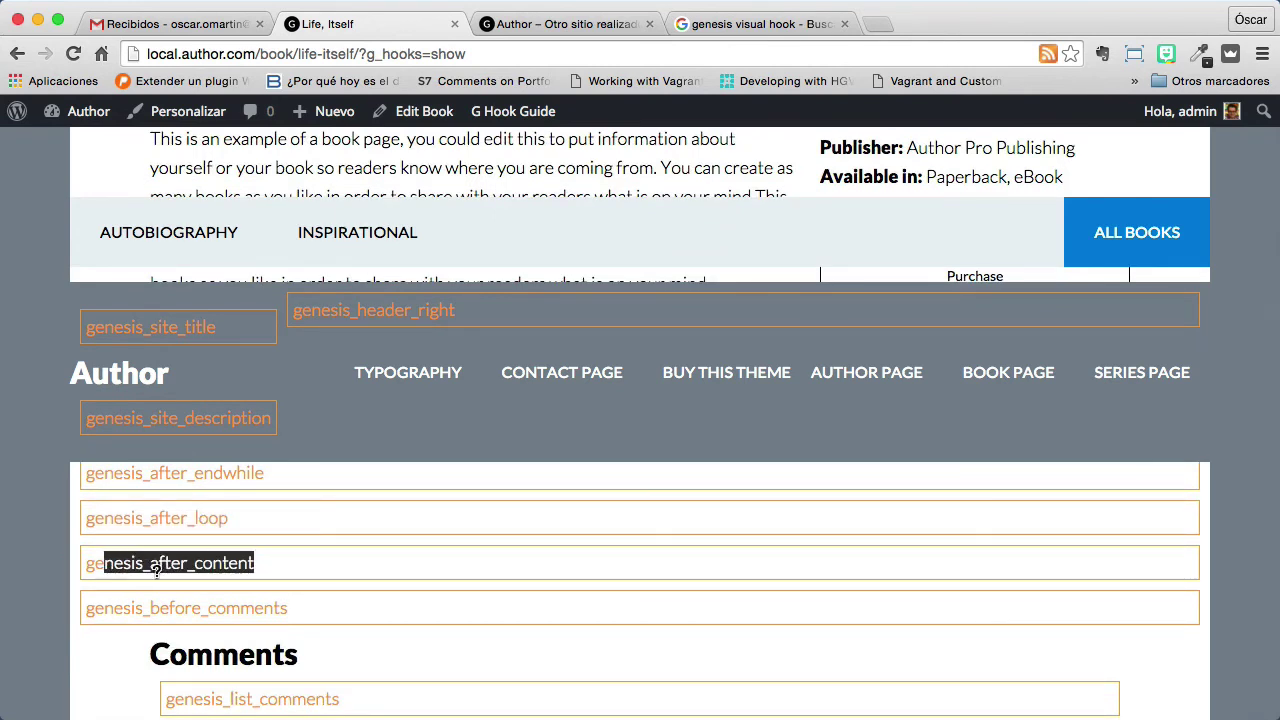
pyautogui.click(322, 570)
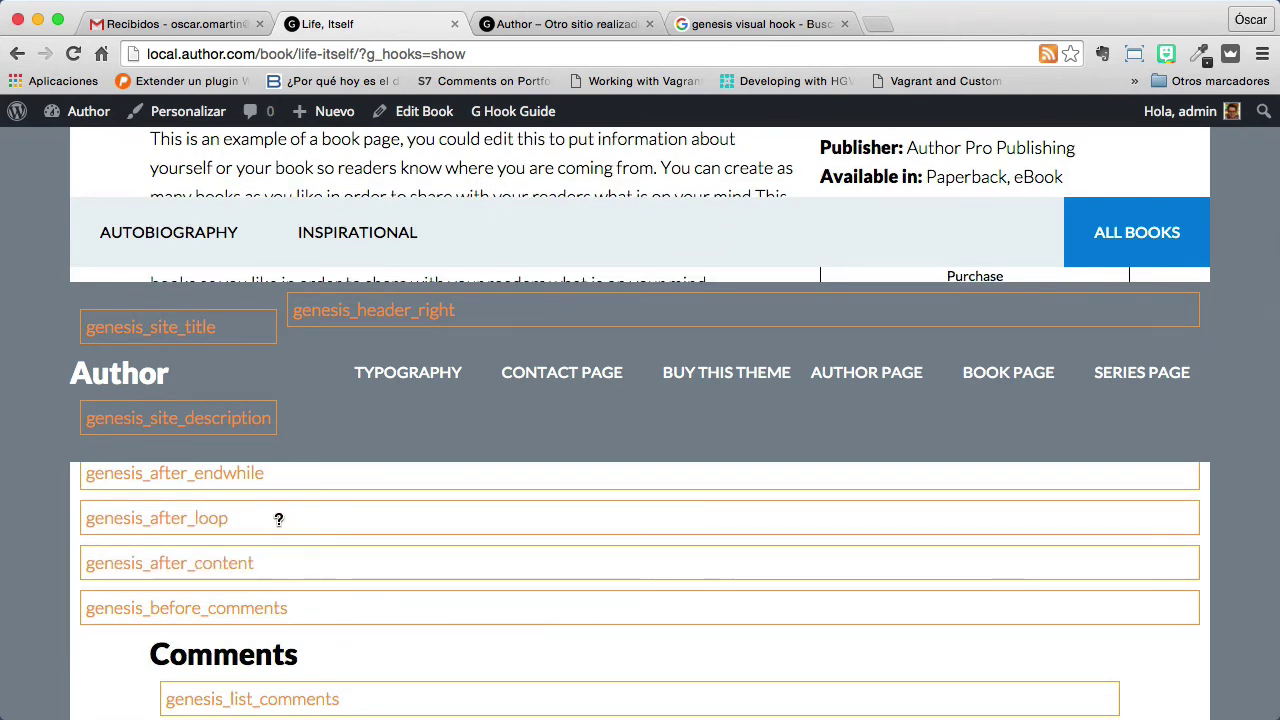
pyautogui.scroll(-2, 290, 545)
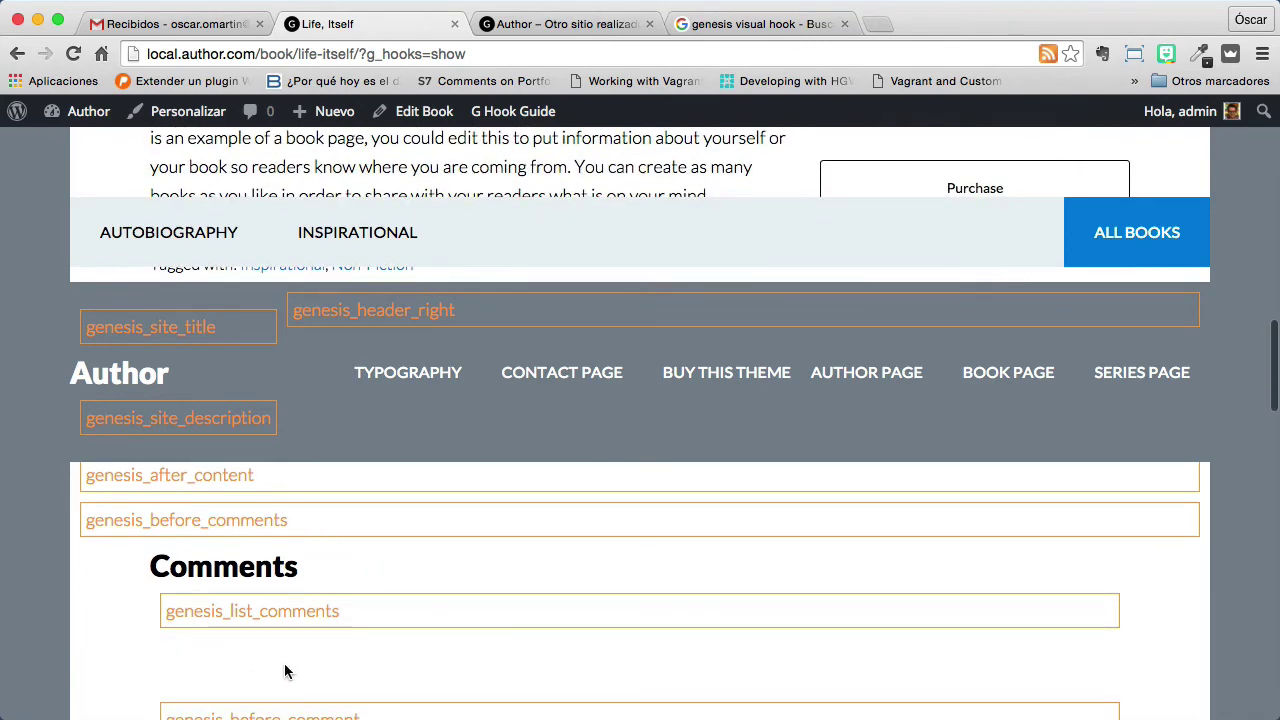
# Return to the dashboard, reopen the Genesis Simple Hooks settings and highlight genesis_after_content in the wp_head code.
pyautogui.scroll(10, 314, 665)
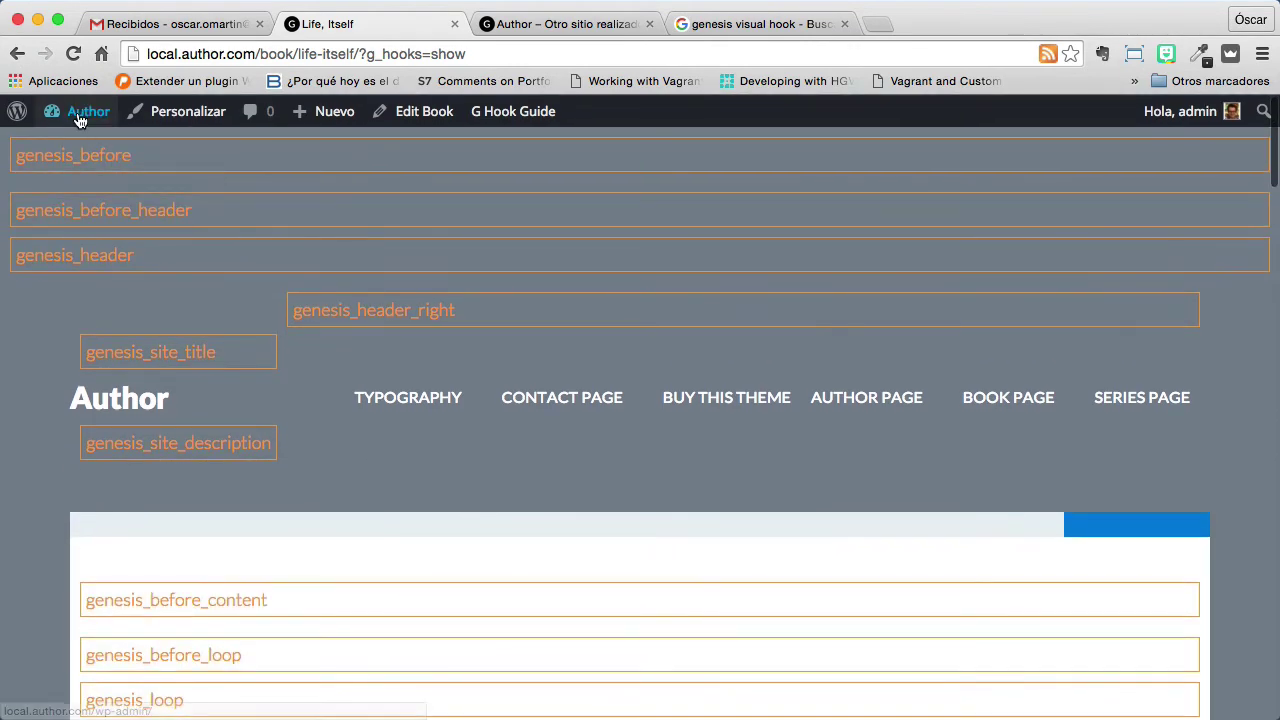
pyautogui.moveTo(80, 116)
pyautogui.click(82, 146)
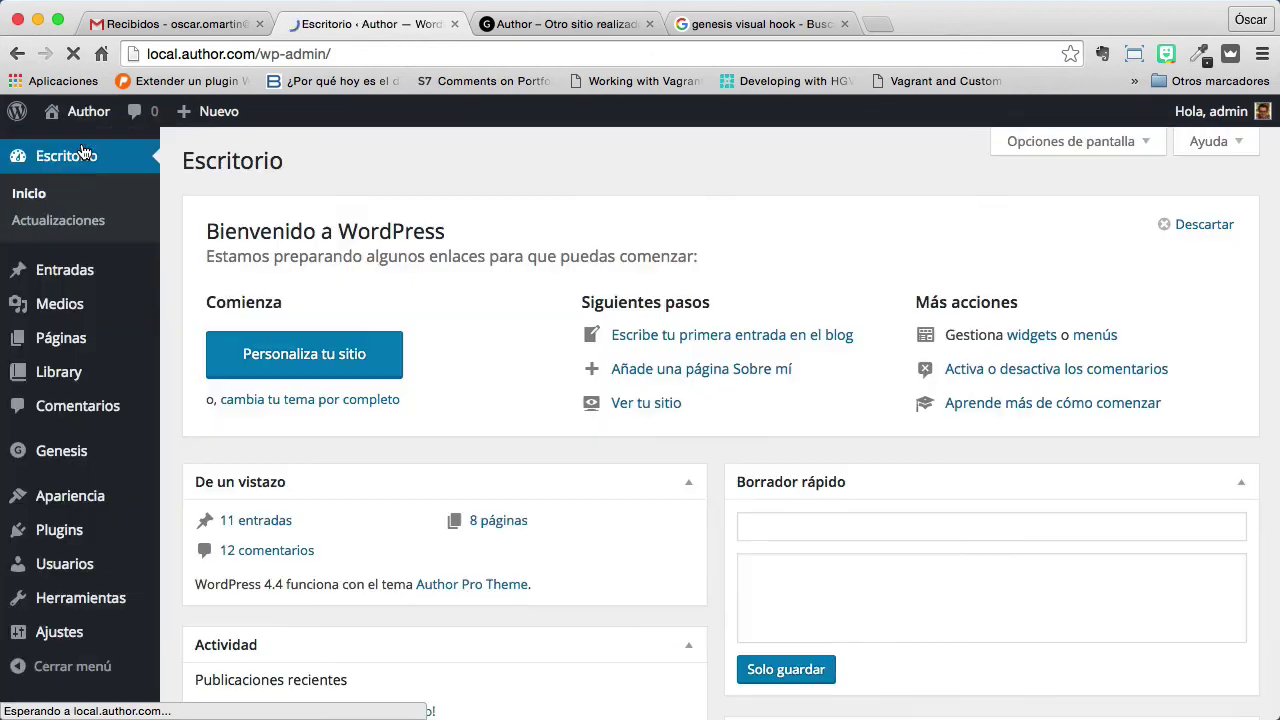
pyautogui.moveTo(86, 458)
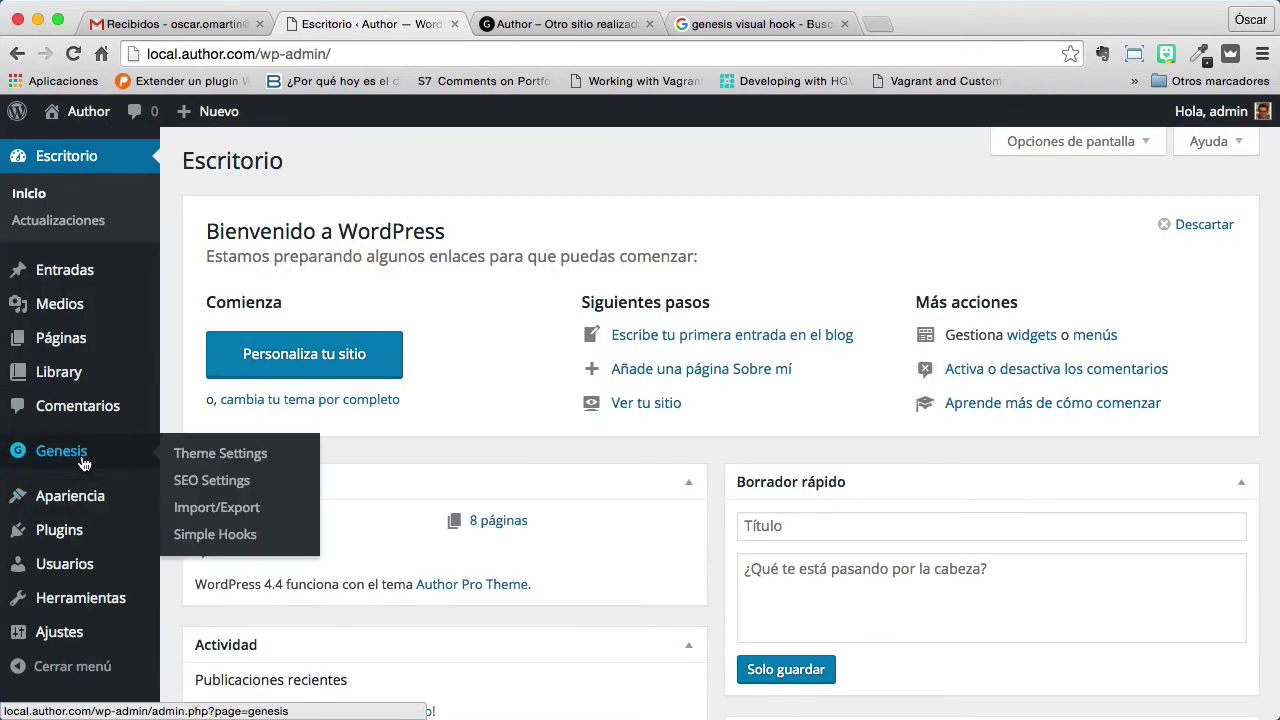
pyautogui.click(230, 535)
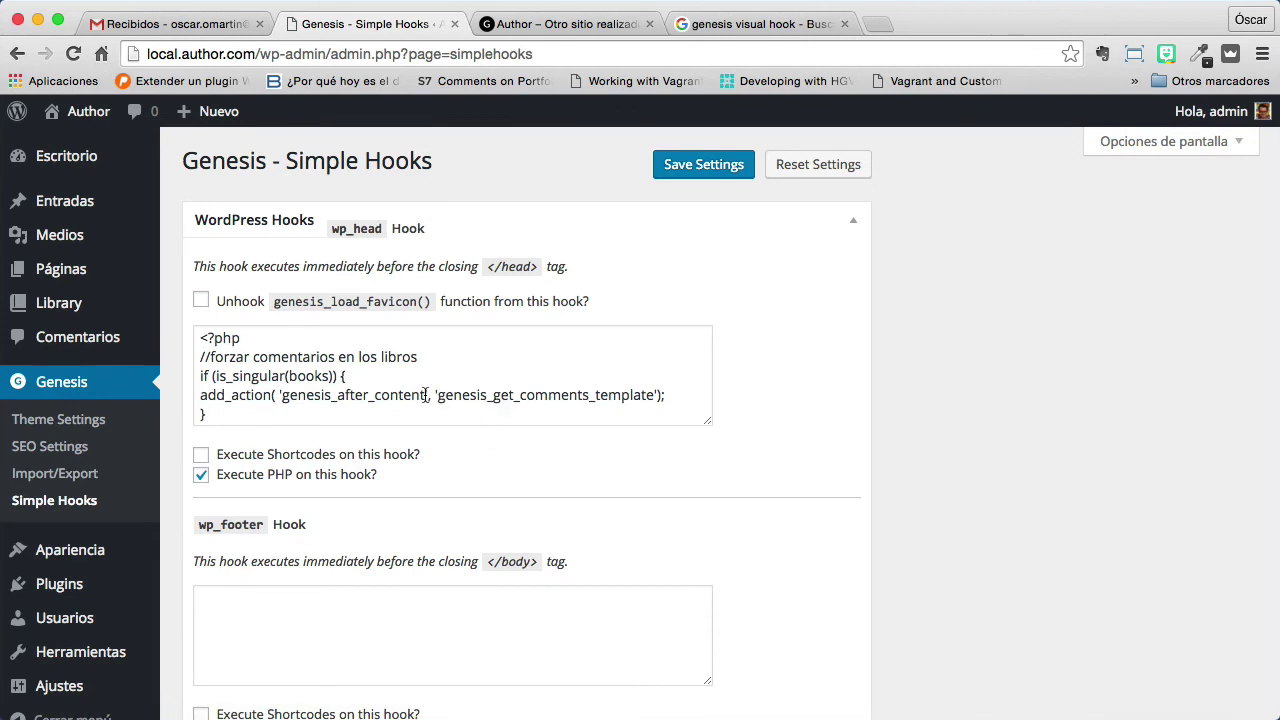
pyautogui.moveTo(426, 394); pyautogui.dragTo(292, 394)
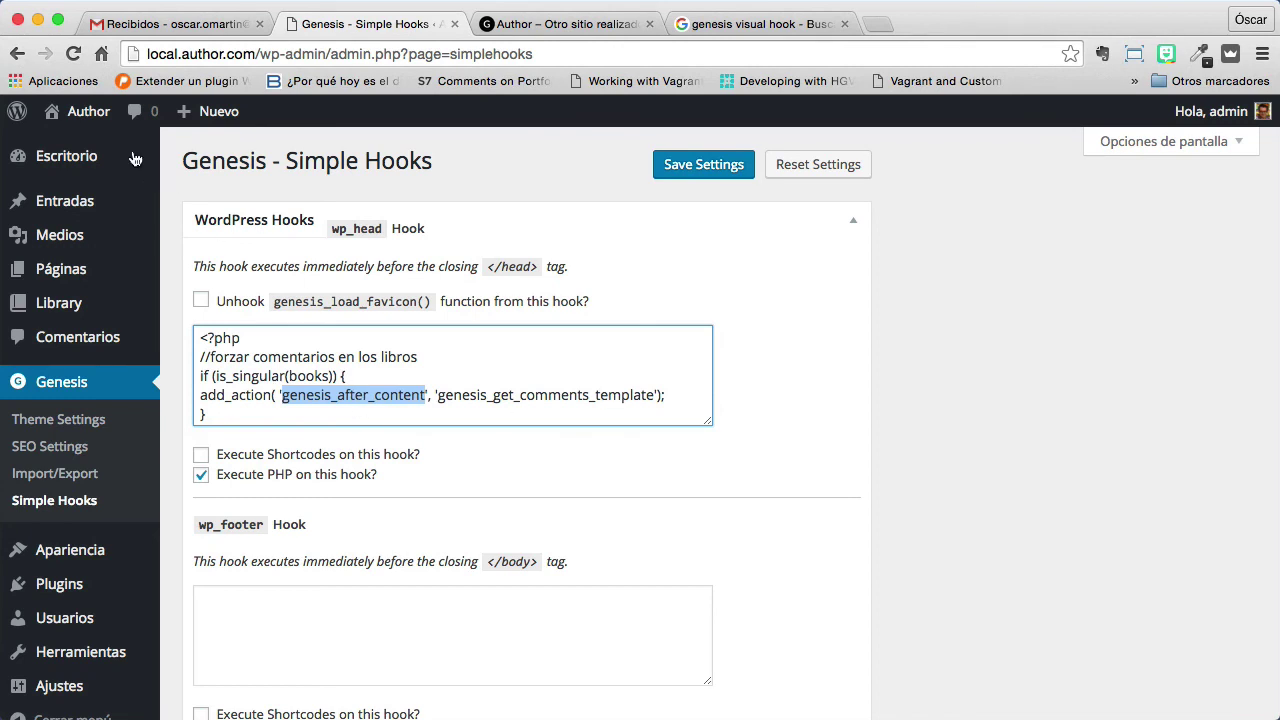
# Go back to the site's home page and browse down towards the book listing.
pyautogui.moveTo(88, 111)
pyautogui.click(86, 149)
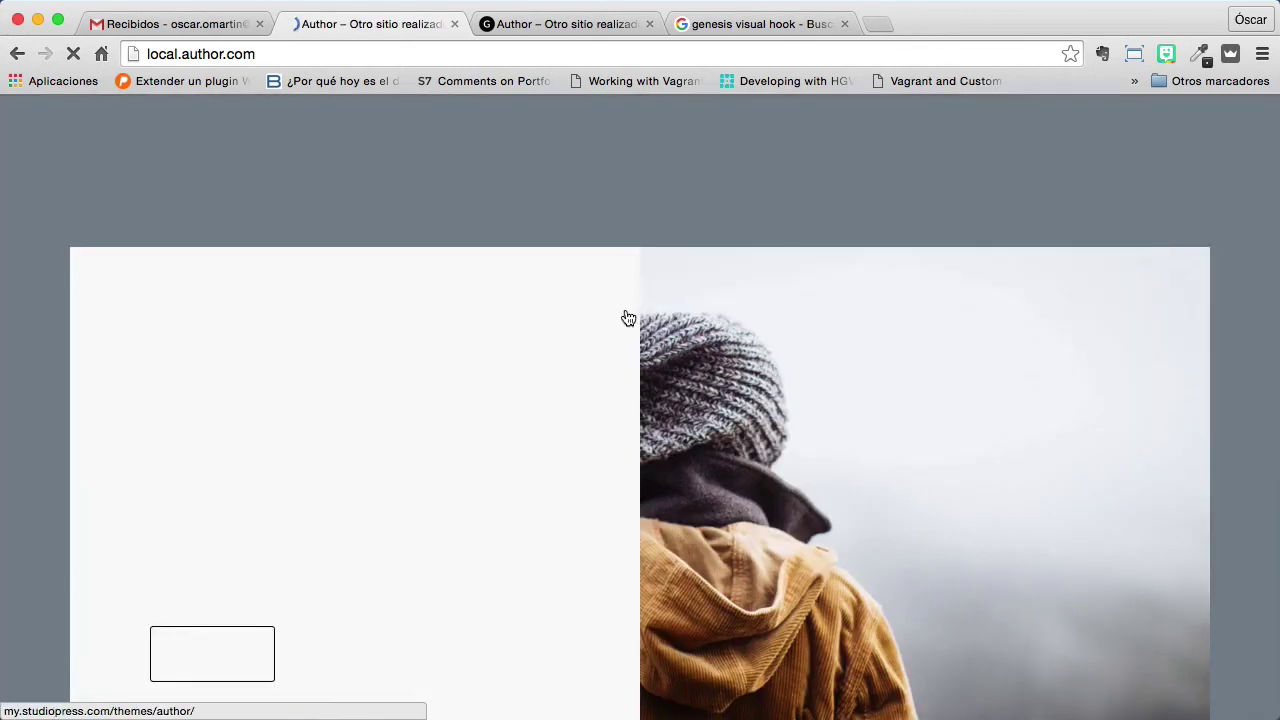
pyautogui.scroll(-5, 500, 323)
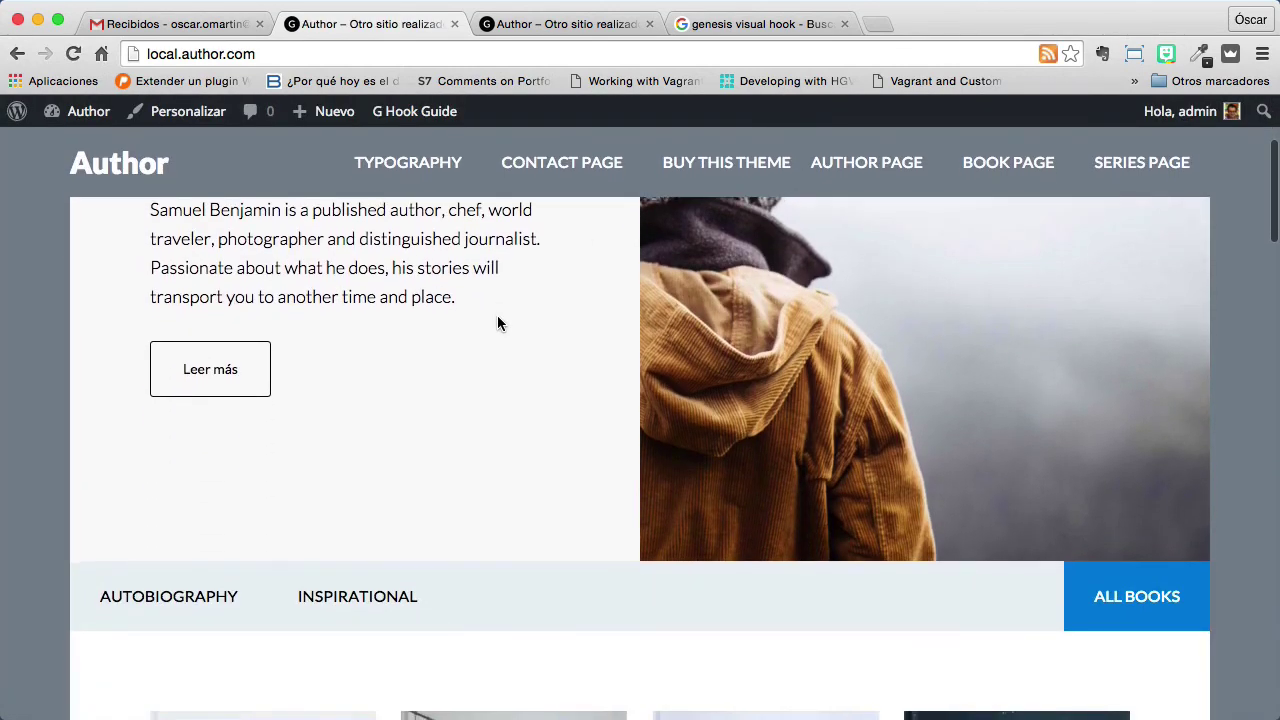